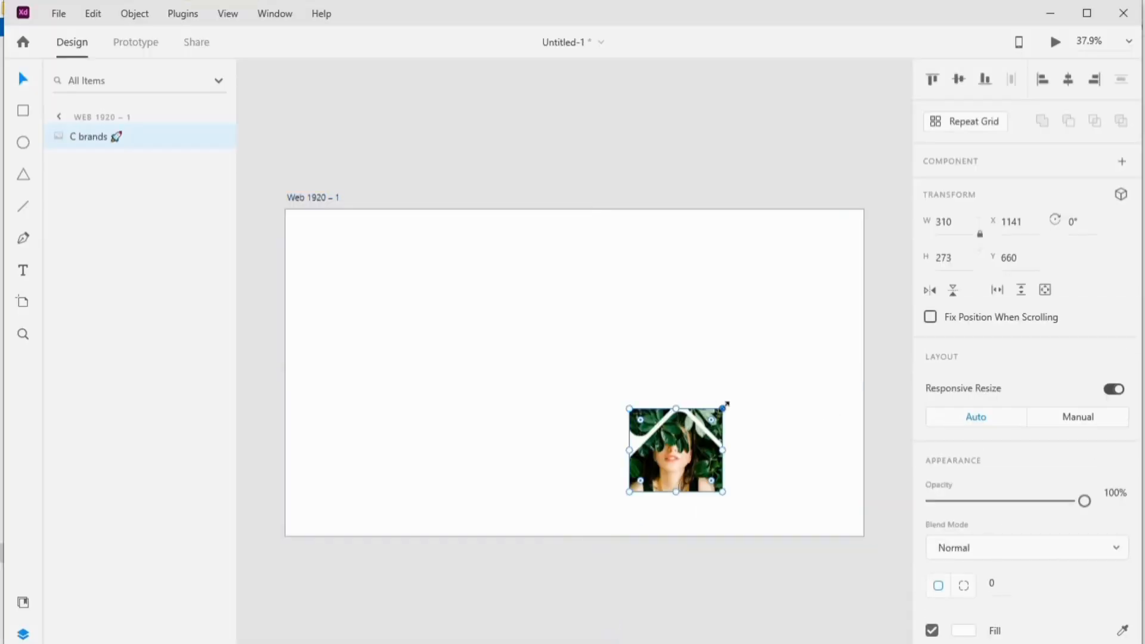
- Enlarge and position the C brands photo at about 1244 × 1096 so it covers the right-hand part of the artboard
{"action": "left_click_drag", "start_coordinate": [702, 385], "coordinate": [700, 383]}
{"action": "left_click_drag", "start_coordinate": [713, 243], "coordinate": [712, 209]}
{"action": "left_click_drag", "start_coordinate": [736, 303], "coordinate": [706, 303]}
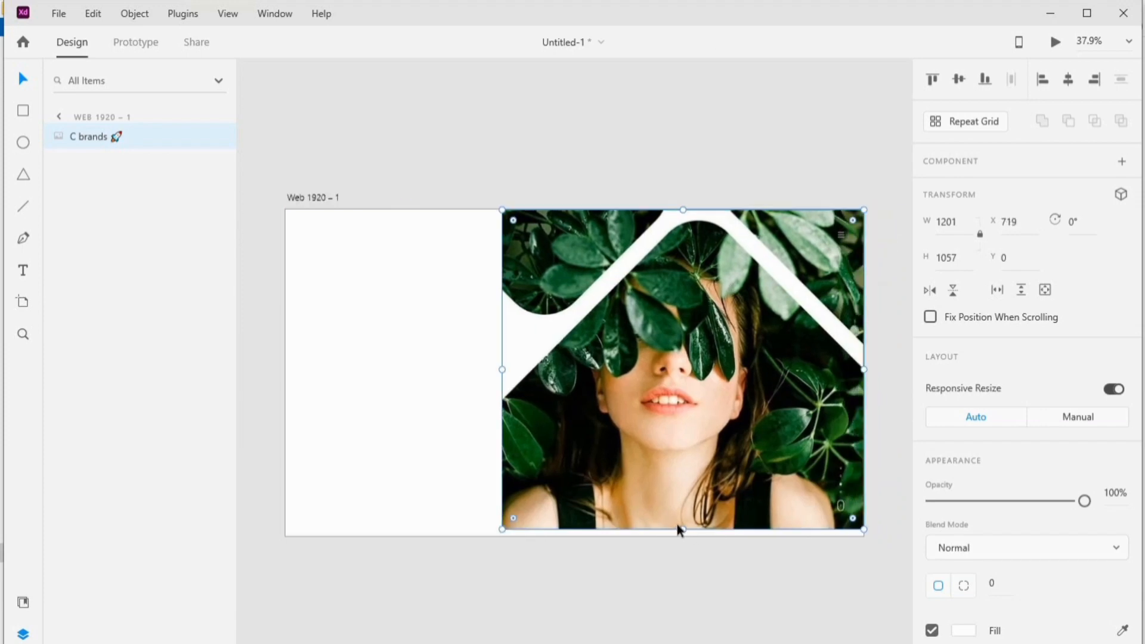
{"action": "left_click_drag", "start_coordinate": [677, 528], "coordinate": [681, 535]}
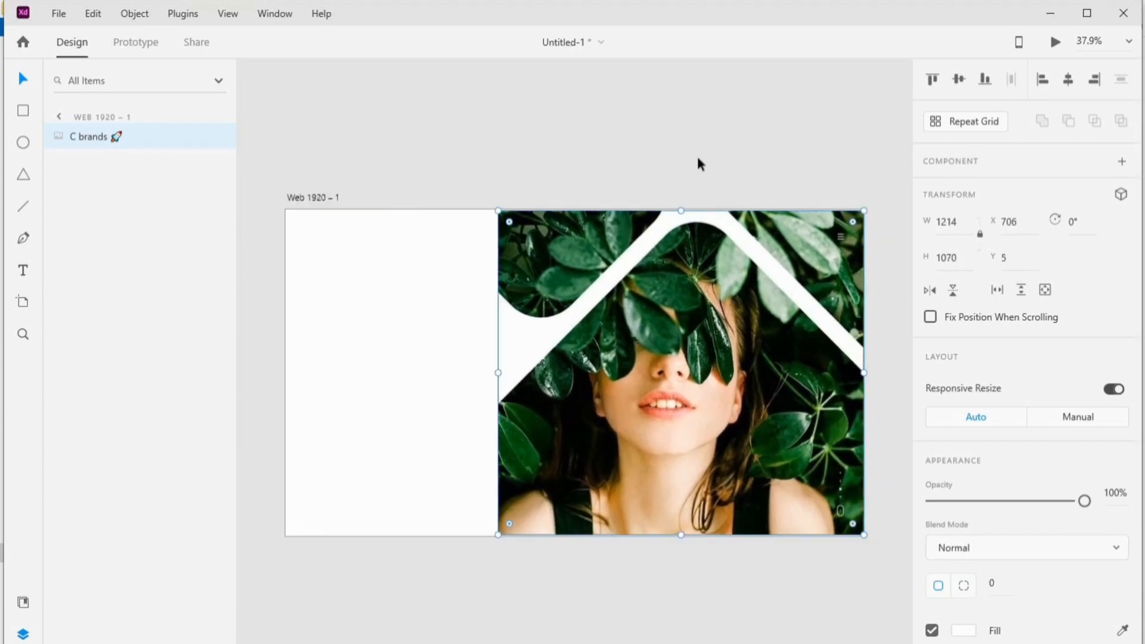
{"action": "left_click_drag", "start_coordinate": [681, 211], "coordinate": [681, 210]}
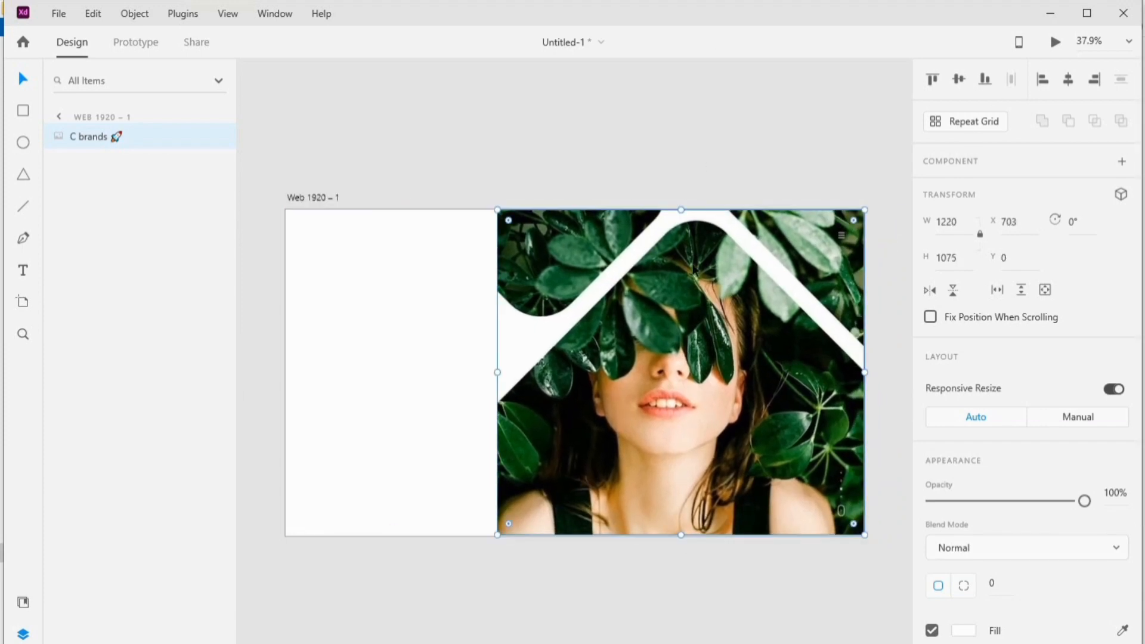
{"action": "mouse_move", "coordinate": [790, 423]}
{"action": "left_mouse_down"}
{"action": "mouse_move", "coordinate": [788, 450]}
{"action": "mouse_move", "coordinate": [789, 424]}
{"action": "left_mouse_up"}
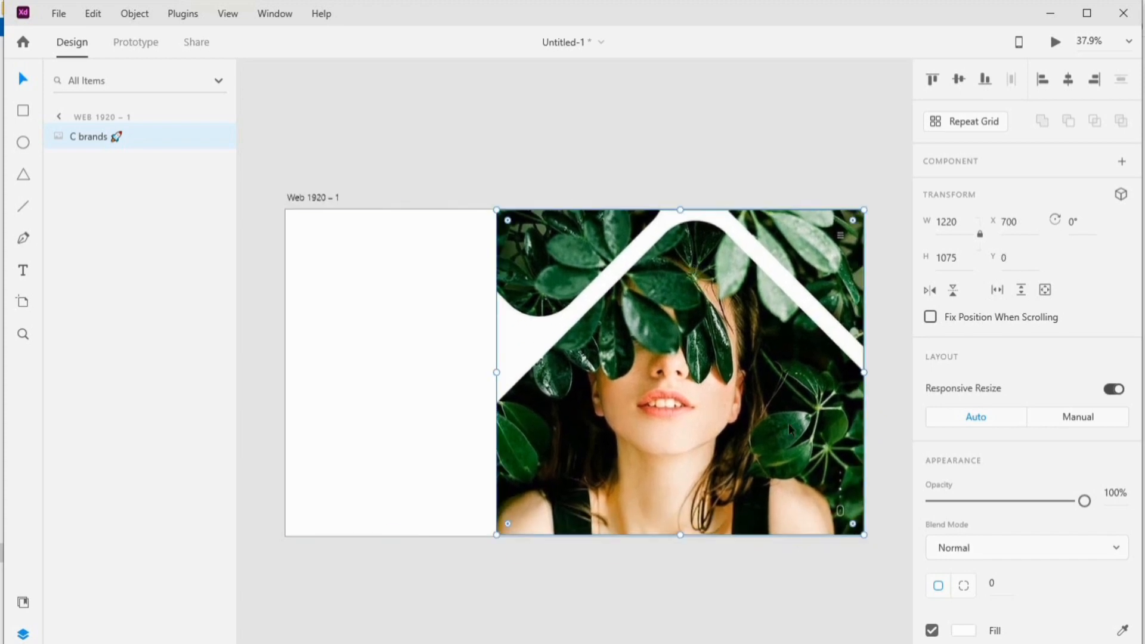
{"action": "left_click_drag", "start_coordinate": [677, 535], "coordinate": [680, 541]}
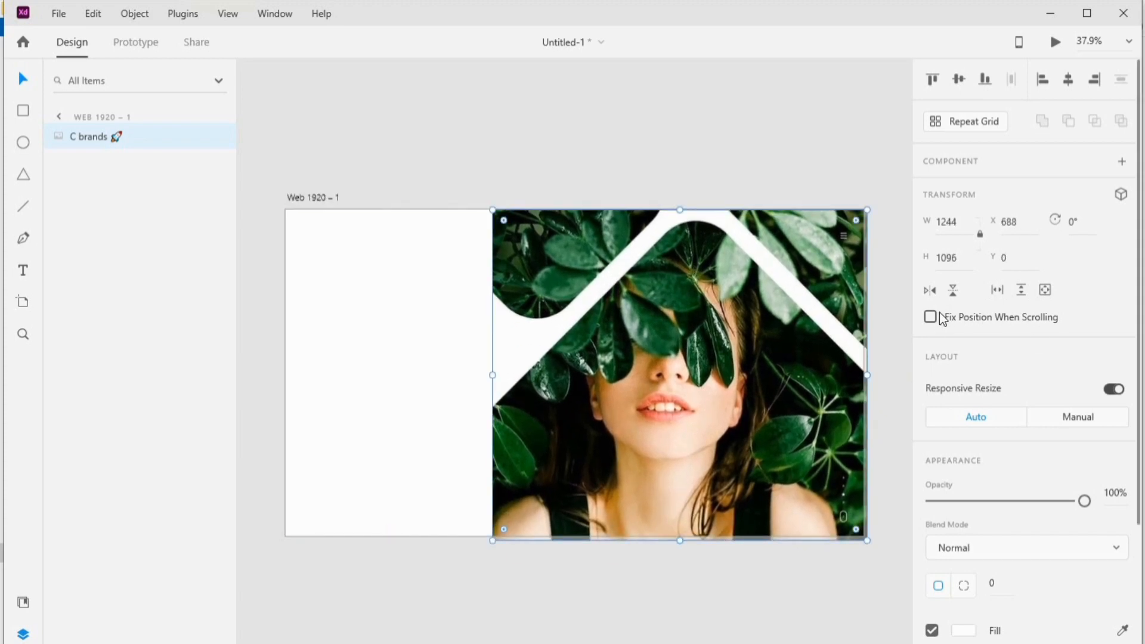
{"action": "left_click", "coordinate": [964, 585]}
{"action": "left_click", "coordinate": [564, 117]}
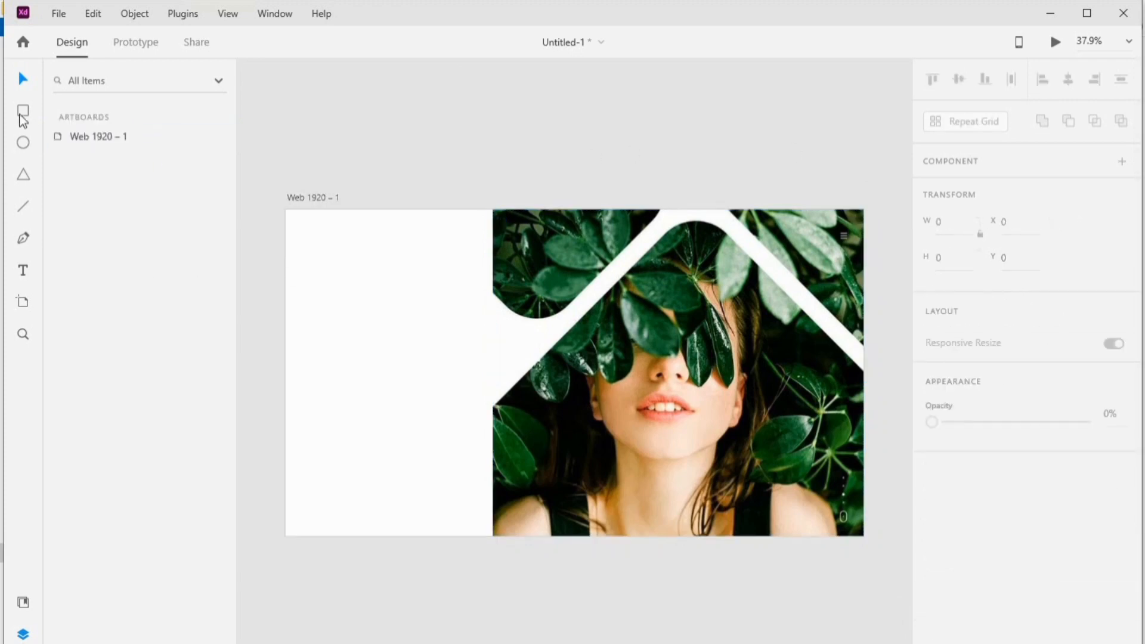
{"action": "left_click", "coordinate": [23, 270]}
{"action": "left_click", "coordinate": [683, 220]}
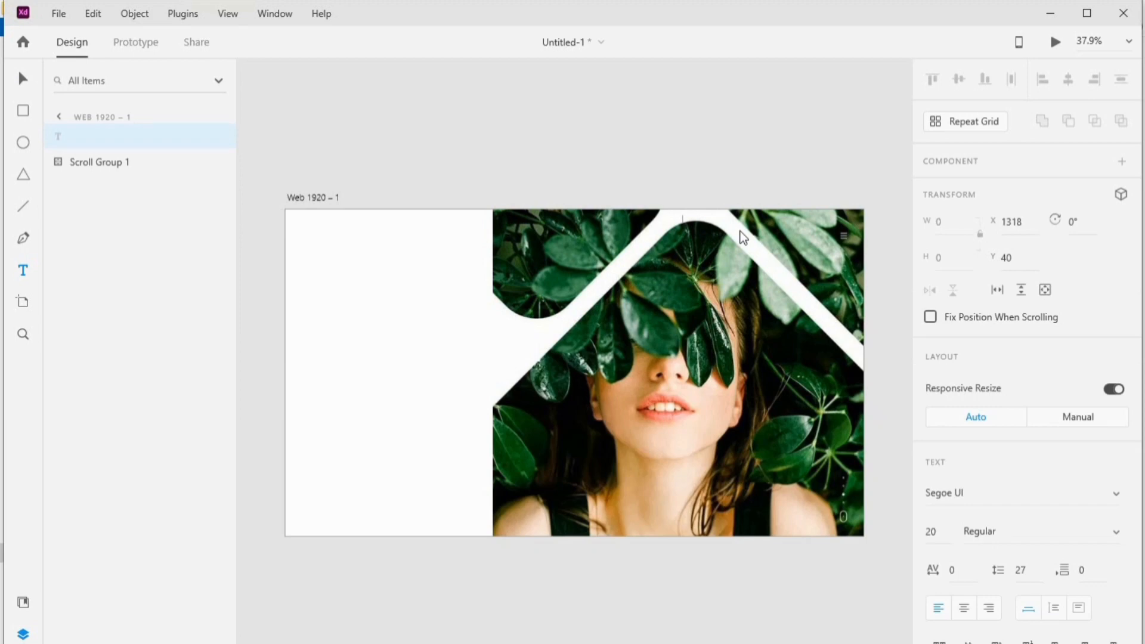
{"action": "scroll", "coordinate": [964, 537], "scroll_direction": "down", "scroll_amount": 5}
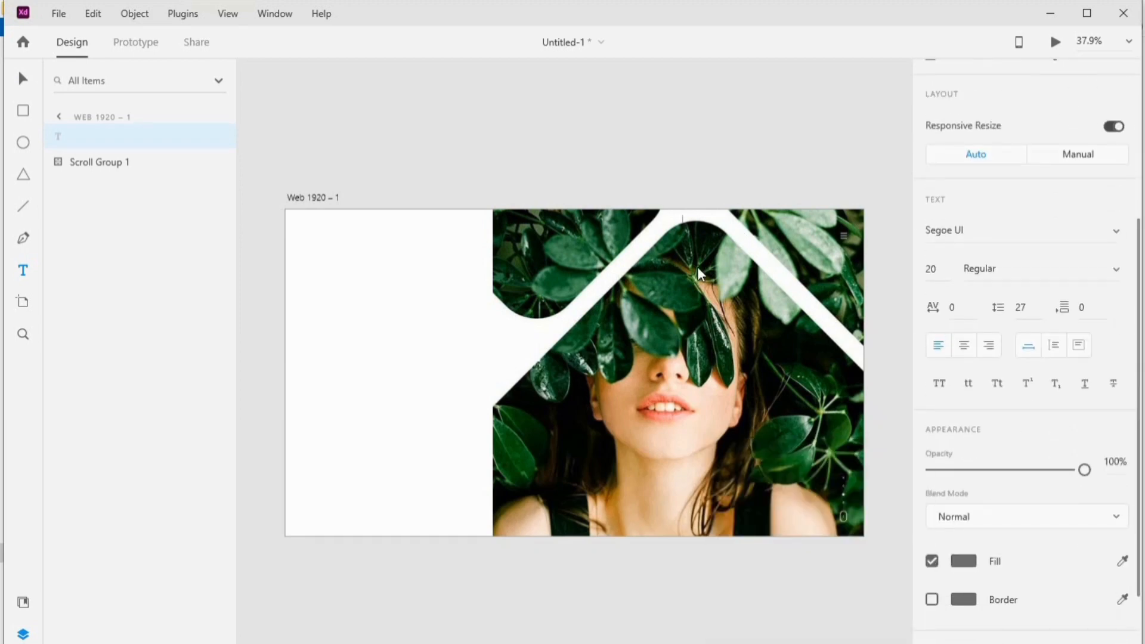
{"action": "left_click", "coordinate": [975, 564]}
{"action": "left_click", "coordinate": [882, 552]}
{"action": "left_click_drag", "start_coordinate": [837, 505], "coordinate": [725, 585]}
- Add the text "home" in the white peak at the top of the photo
{"action": "left_click", "coordinate": [23, 262]}
{"action": "left_click", "coordinate": [706, 223]}
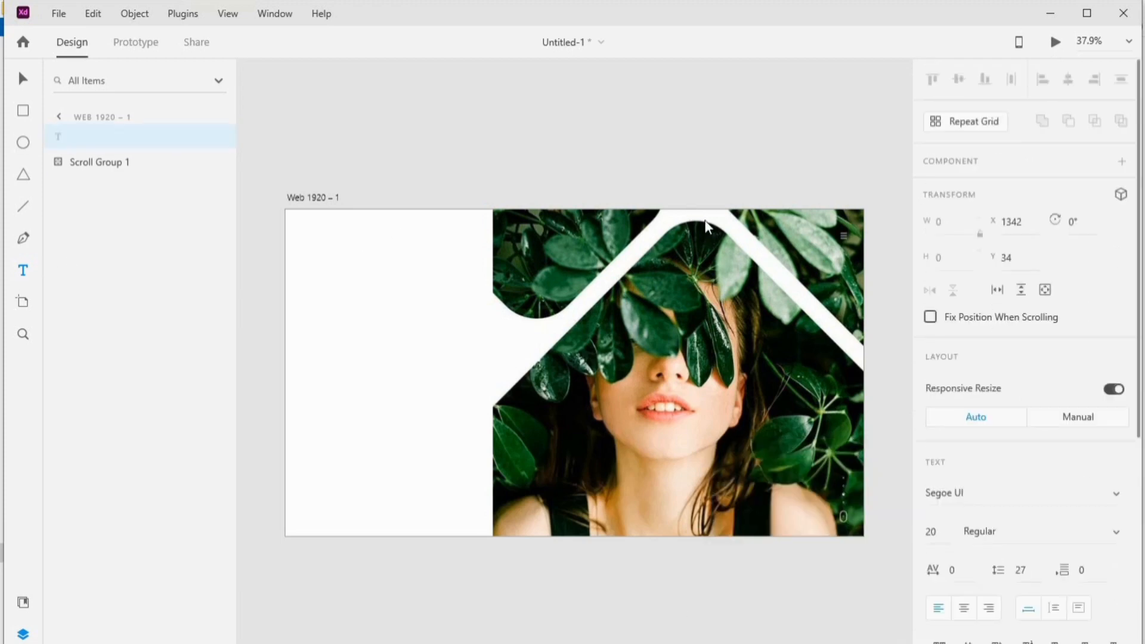
{"action": "type", "text": "home"}
- Format the "home" text as Bold with a font size of 41
{"action": "scroll", "coordinate": [1116, 381], "scroll_direction": "down", "scroll_amount": 3}
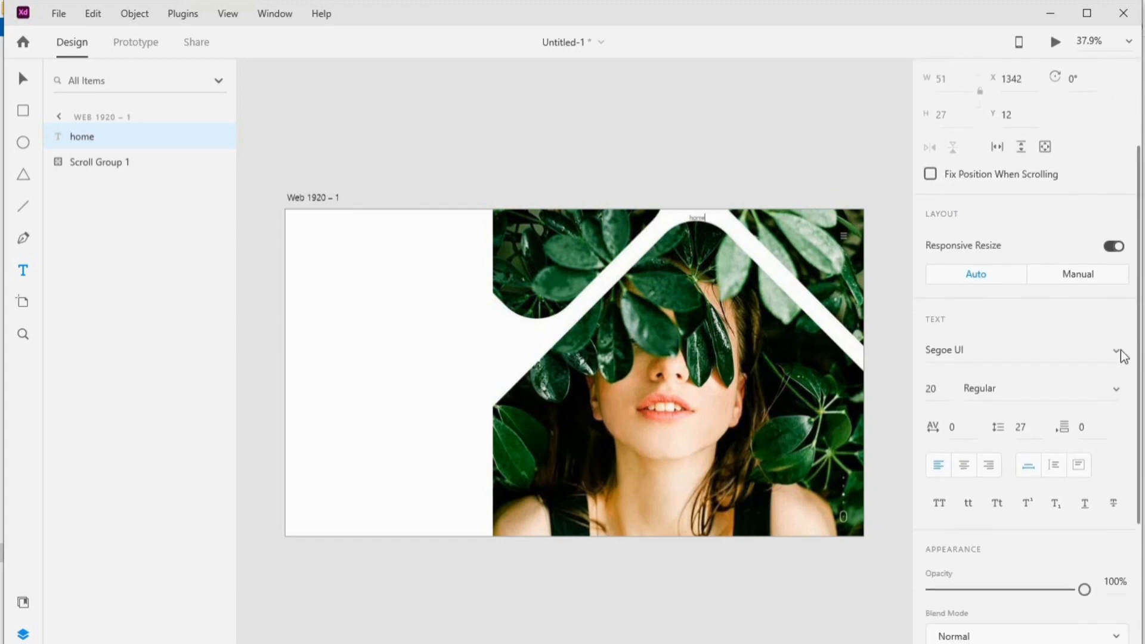
{"action": "left_click", "coordinate": [1116, 389]}
{"action": "left_click", "coordinate": [1074, 452]}
{"action": "left_click", "coordinate": [935, 388]}
{"action": "type", "text": "41"}
{"action": "left_click", "coordinate": [698, 216]}
{"action": "left_click", "coordinate": [17, 81]}
{"action": "left_click", "coordinate": [1109, 398]}
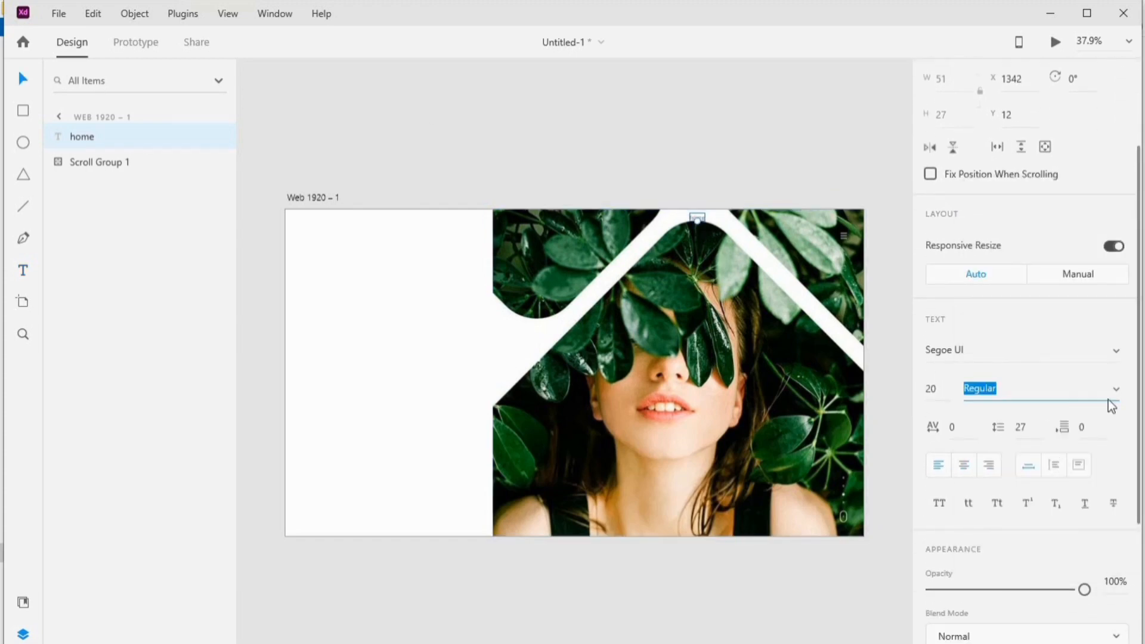
{"action": "left_click", "coordinate": [1022, 455]}
{"action": "key", "text": "Escape"}
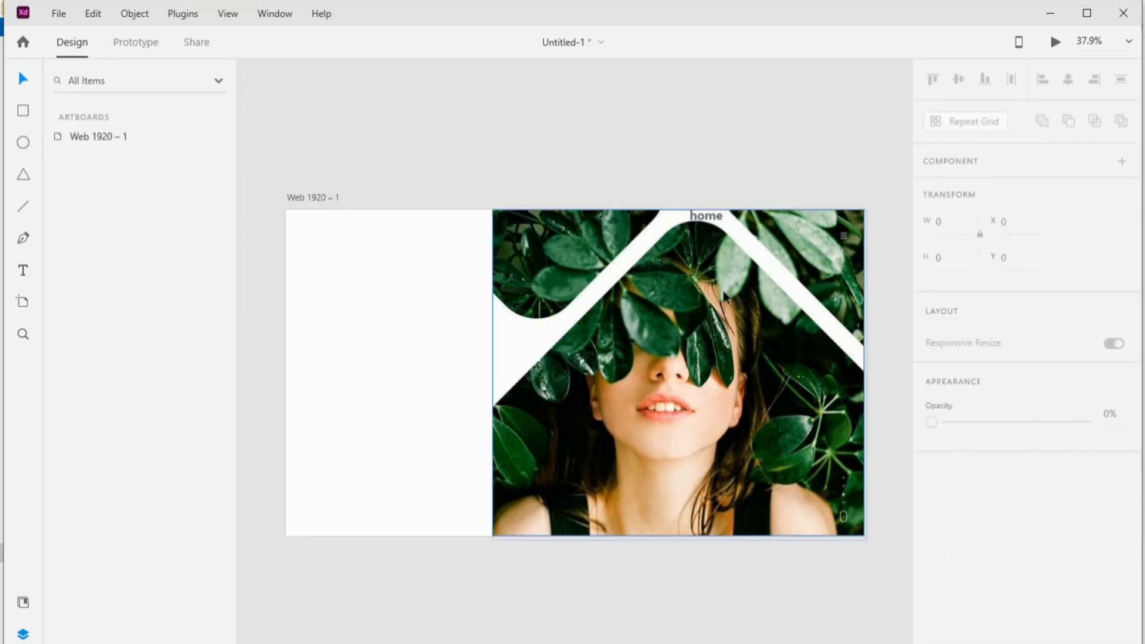
- Capitalise the first letter of the "home" text so it reads "Home"
{"action": "left_click", "coordinate": [704, 216]}
{"action": "double_click", "coordinate": [703, 216]}
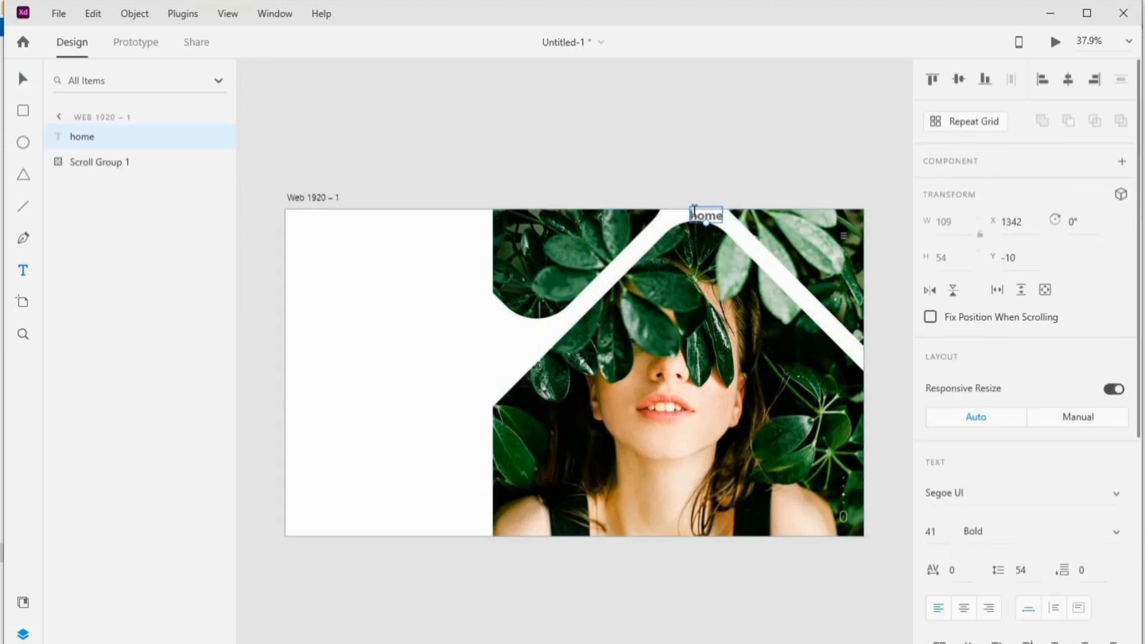
{"action": "type", "text": "H"}
- Add a separate text object reading "Projects Gmail" to the right of Home
{"action": "left_click", "coordinate": [736, 220]}
{"action": "type", "text": "pro"}
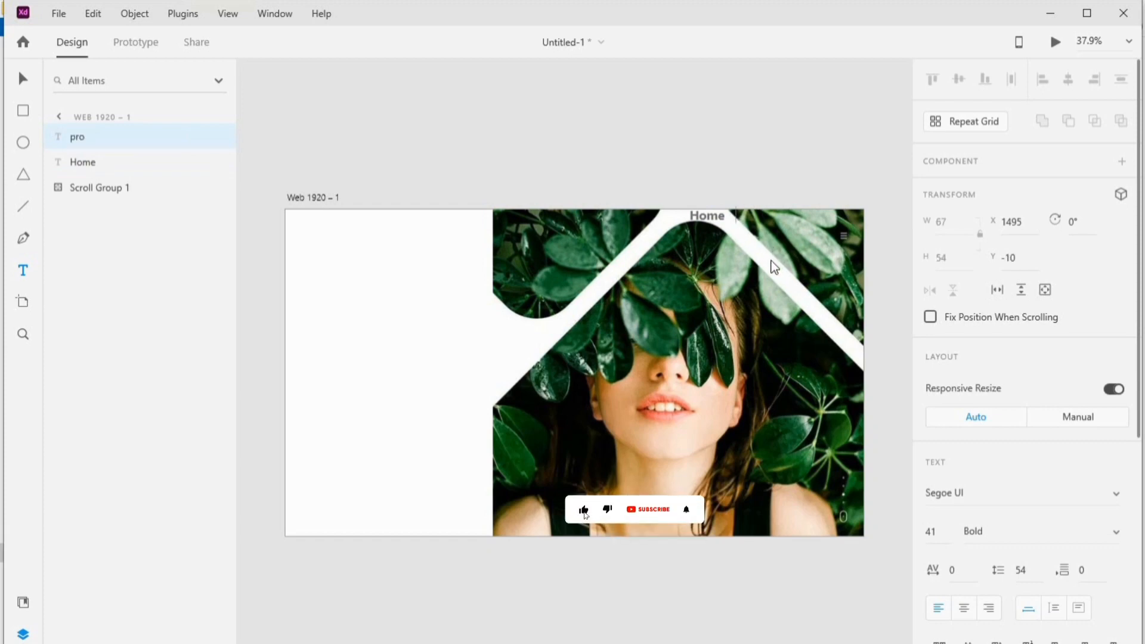
{"action": "key", "text": "BackSpace"}
{"action": "key", "text": "BackSpace"}
{"action": "key", "text": "BackSpace"}
{"action": "type", "text": "PProjects Gmail"}
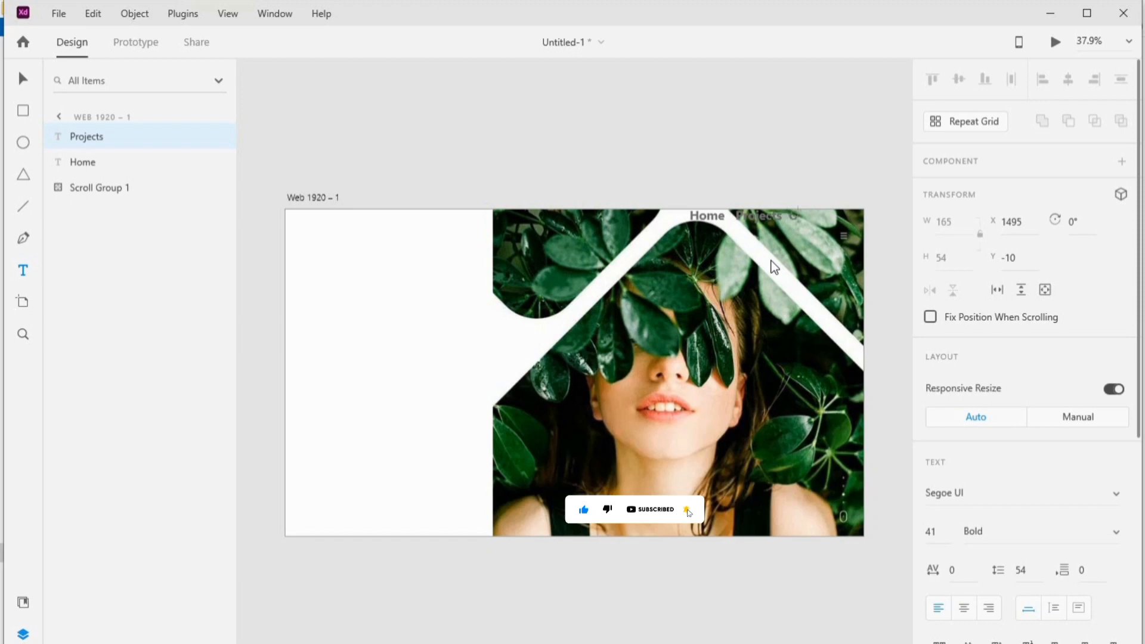
{"action": "left_click", "coordinate": [20, 76]}
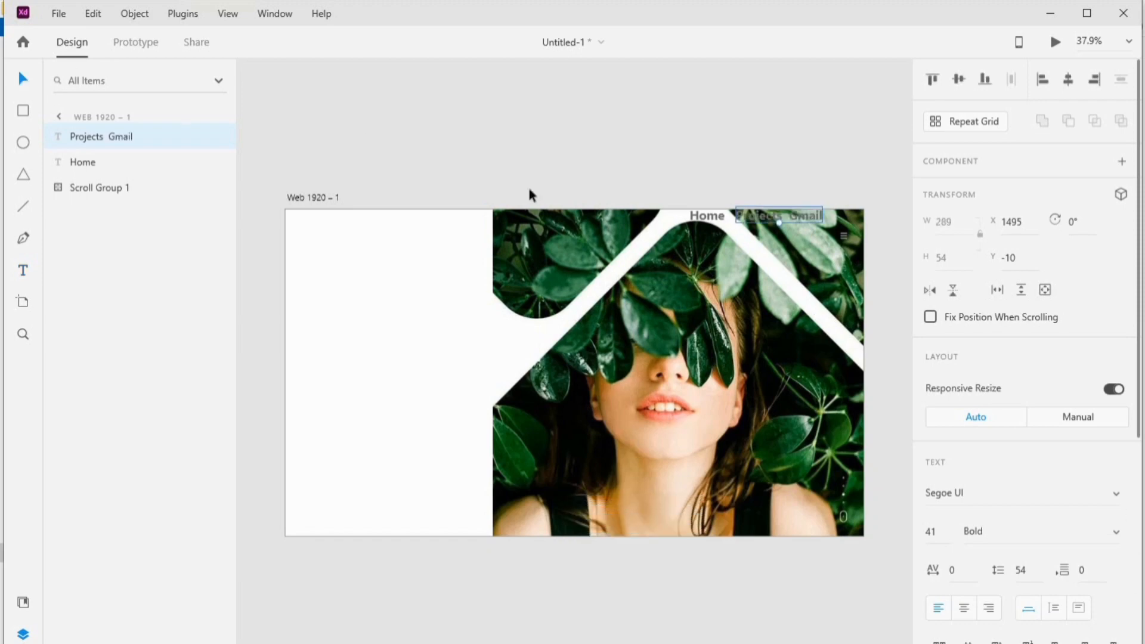
- Set the fill colour of the Home text to #AC786E
{"action": "left_click", "coordinate": [686, 219]}
{"action": "left_click", "coordinate": [704, 216]}
{"action": "scroll", "coordinate": [1139, 403], "scroll_direction": "down", "scroll_amount": 5}
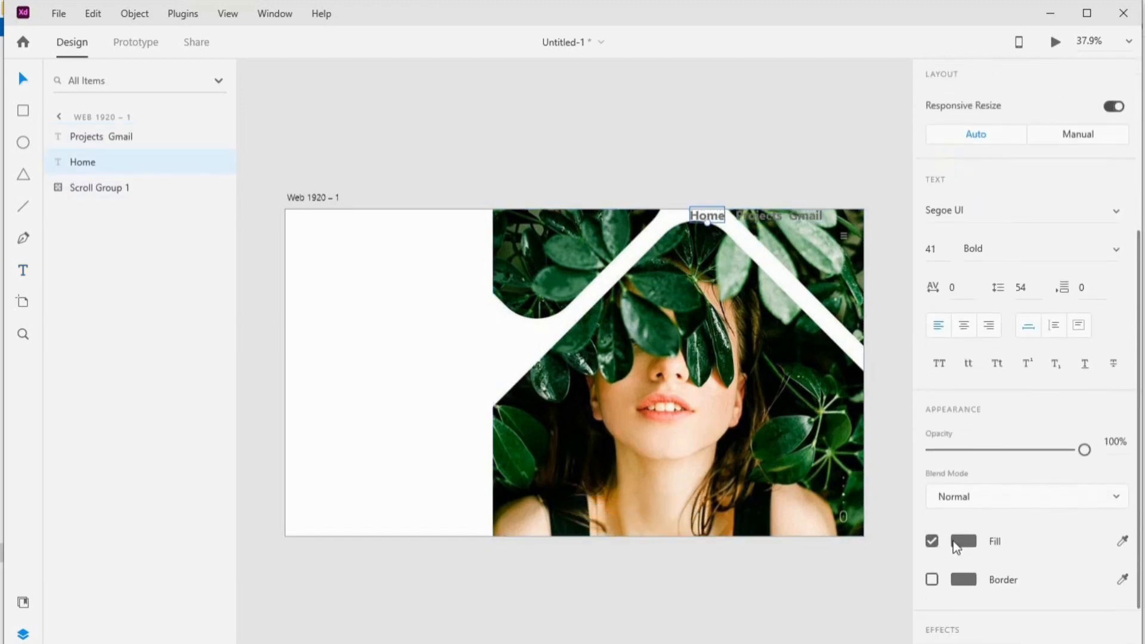
{"action": "left_click", "coordinate": [952, 542]}
{"action": "key", "text": "Right"}
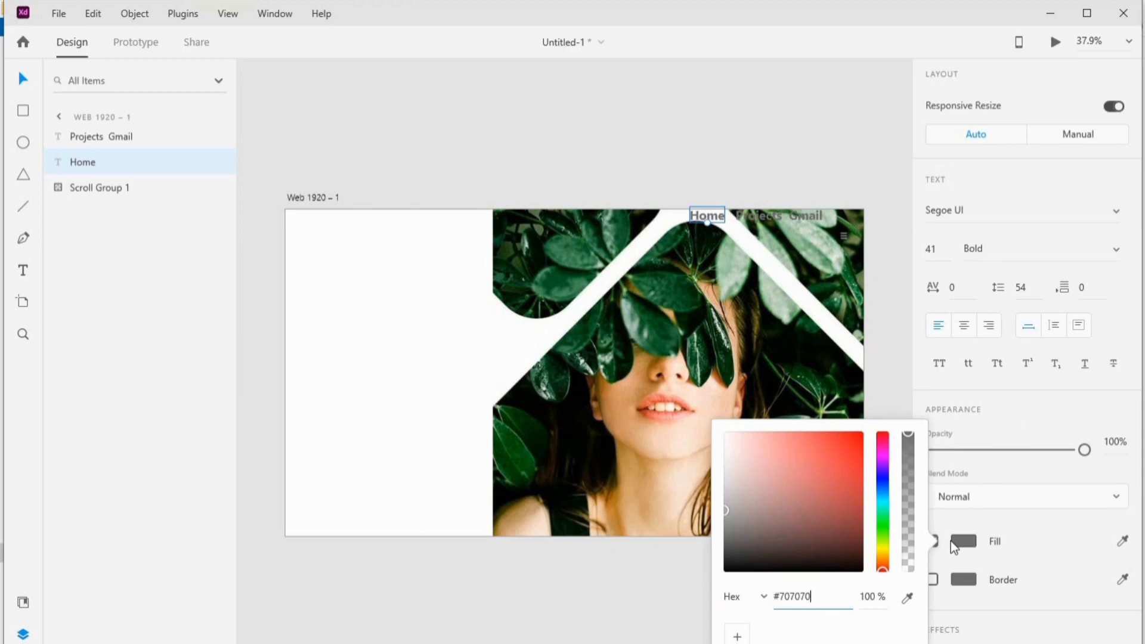
{"action": "key", "text": "BackSpace"}
{"action": "key", "text": "BackSpace"}
{"action": "key", "text": "BackSpace"}
{"action": "key", "text": "BackSpace"}
{"action": "key", "text": "BackSpace"}
{"action": "key", "text": "BackSpace"}
{"action": "type", "text": "ac786e"}
{"action": "key", "text": "Return"}
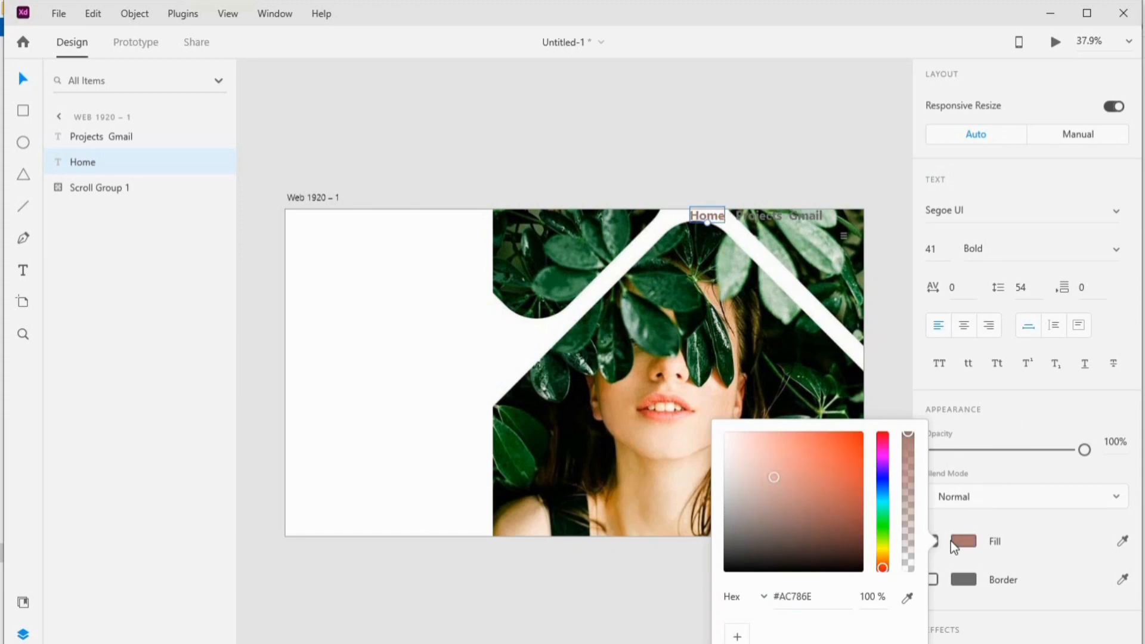
- Nudge the "Projects Gmail" text slightly down and shorten it to "Projects"
{"action": "left_click", "coordinate": [761, 222]}
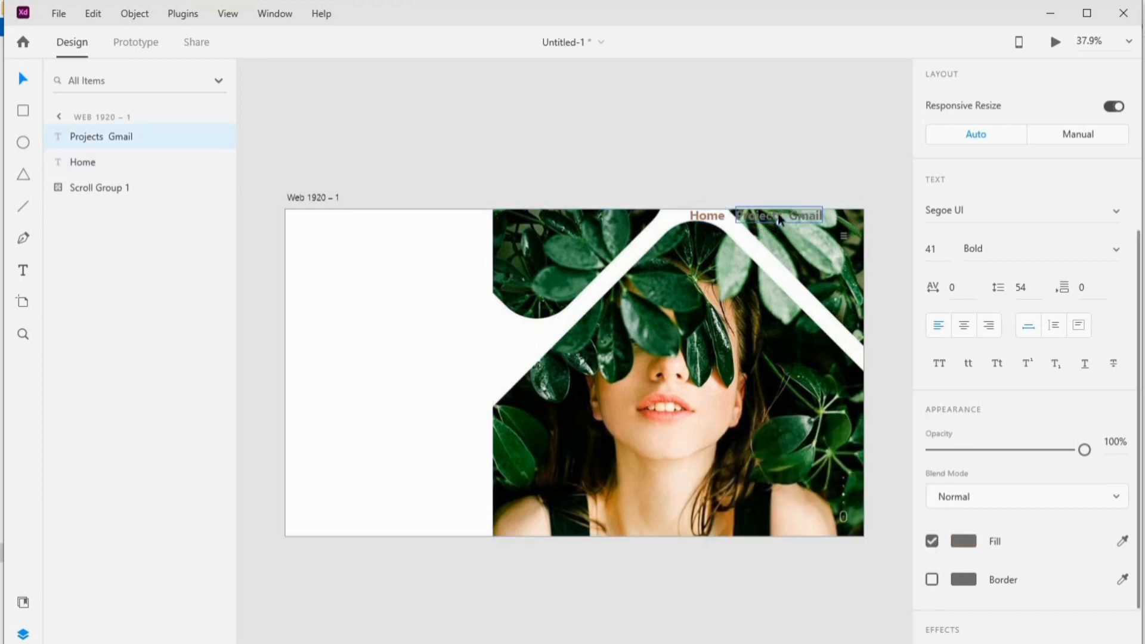
{"action": "left_click_drag", "start_coordinate": [804, 219], "coordinate": [805, 224]}
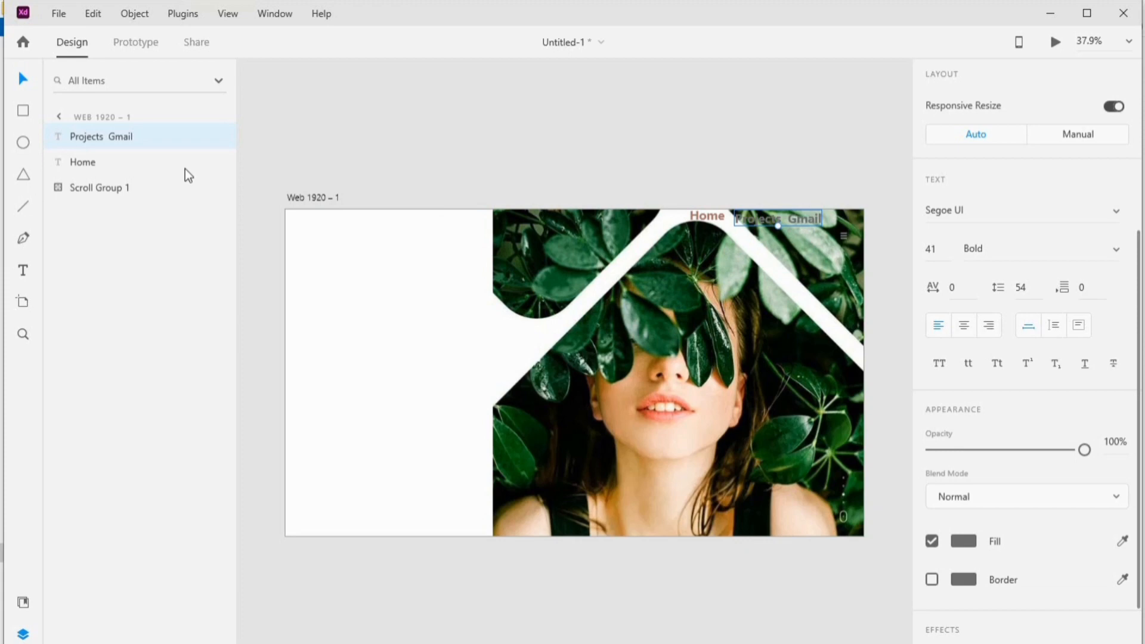
{"action": "left_click", "coordinate": [23, 270]}
{"action": "left_click", "coordinate": [820, 218]}
{"action": "key", "text": "BackSpace"}
{"action": "key", "text": "BackSpace"}
{"action": "key", "text": "BackSpace"}
{"action": "key", "text": "BackSpace"}
{"action": "key", "text": "BackSpace"}
{"action": "key", "text": "BackSpace"}
{"action": "key", "text": "Escape"}
- Set the fill colour of the Projects text to #020D07
{"action": "left_click", "coordinate": [964, 541]}
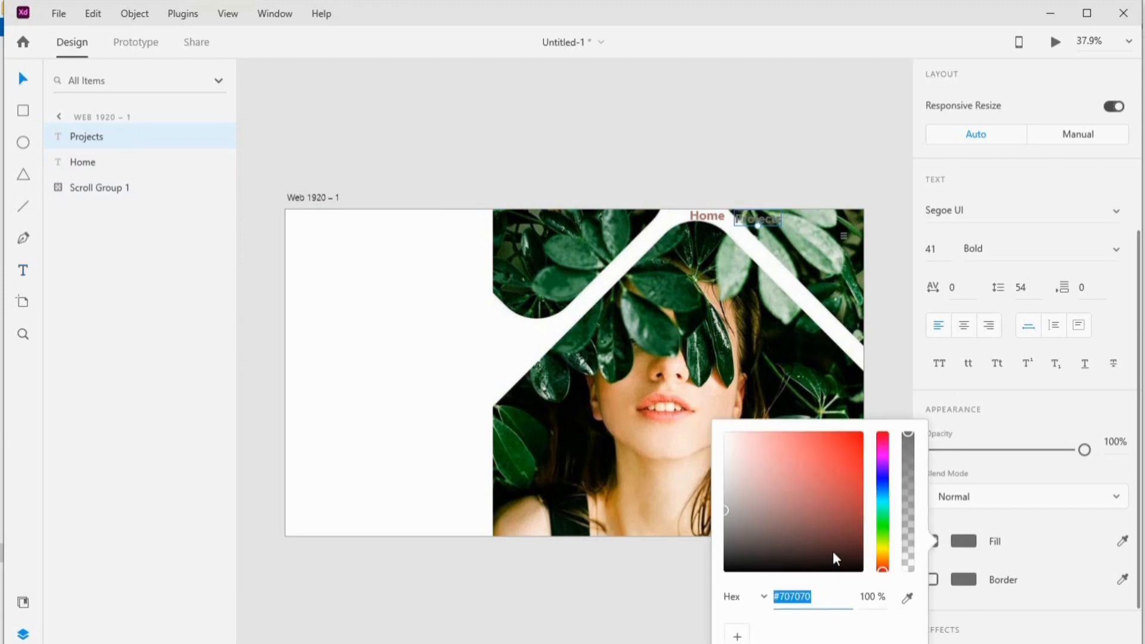
{"action": "key", "text": "Right"}
{"action": "key", "text": "BackSpace"}
{"action": "key", "text": "BackSpace"}
{"action": "key", "text": "BackSpace"}
{"action": "key", "text": "BackSpace"}
{"action": "key", "text": "BackSpace"}
{"action": "key", "text": "BackSpace"}
{"action": "type", "text": "025487"}
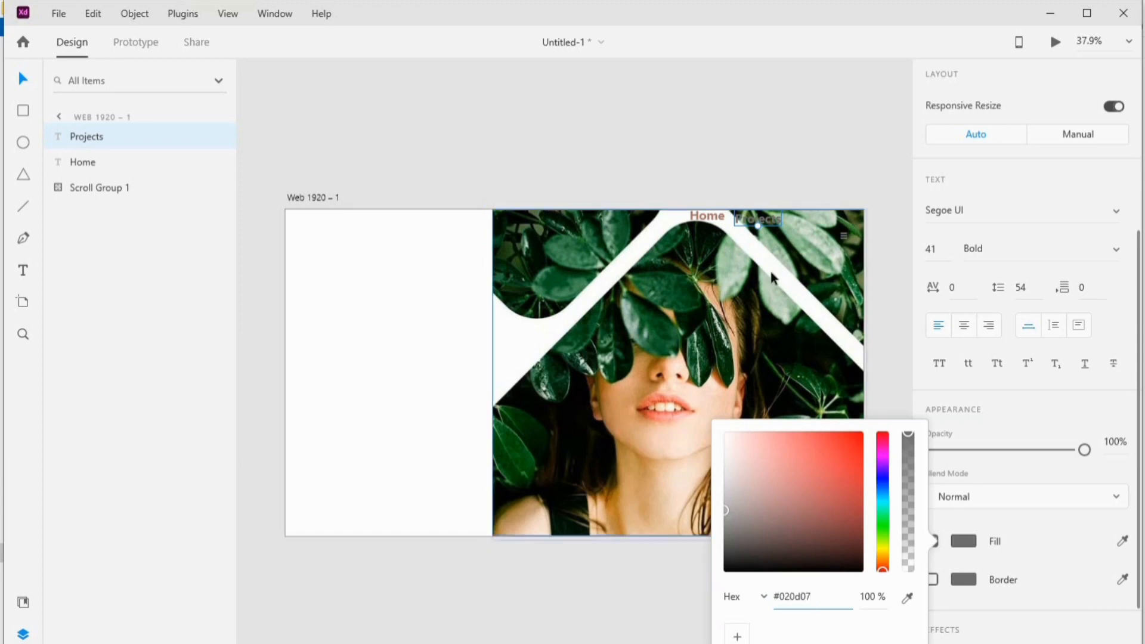
{"action": "left_click", "coordinate": [778, 187]}
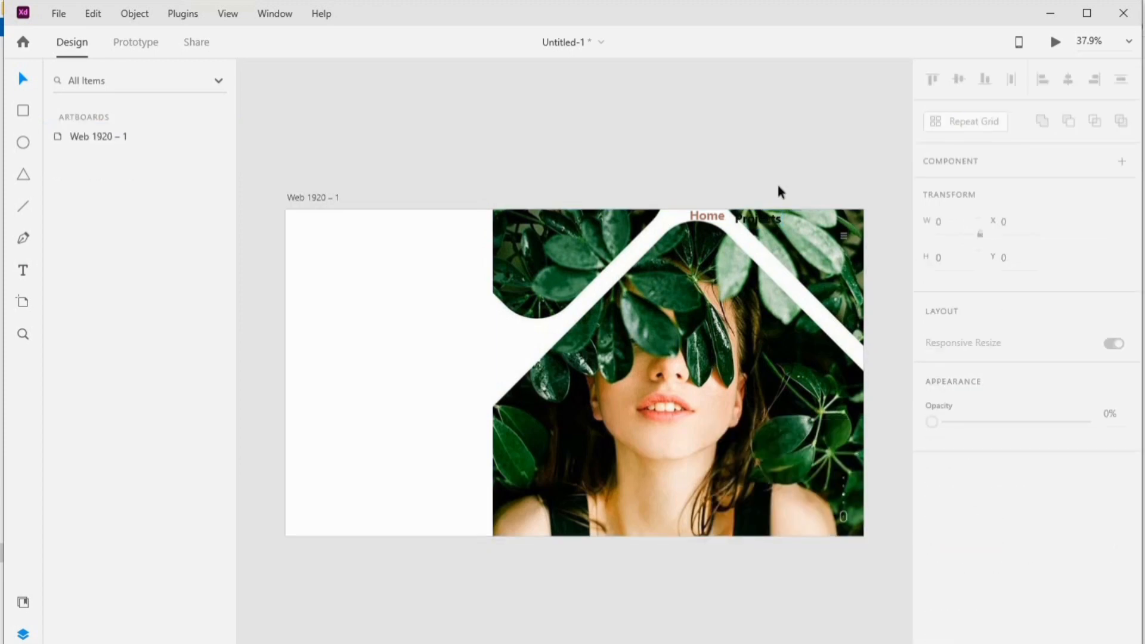
- Recolour the Projects text with the bright blue fill #2880D9
{"action": "left_click", "coordinate": [779, 230]}
{"action": "scroll", "coordinate": [1026, 388], "scroll_direction": "down", "scroll_amount": 4}
{"action": "left_click", "coordinate": [963, 553]}
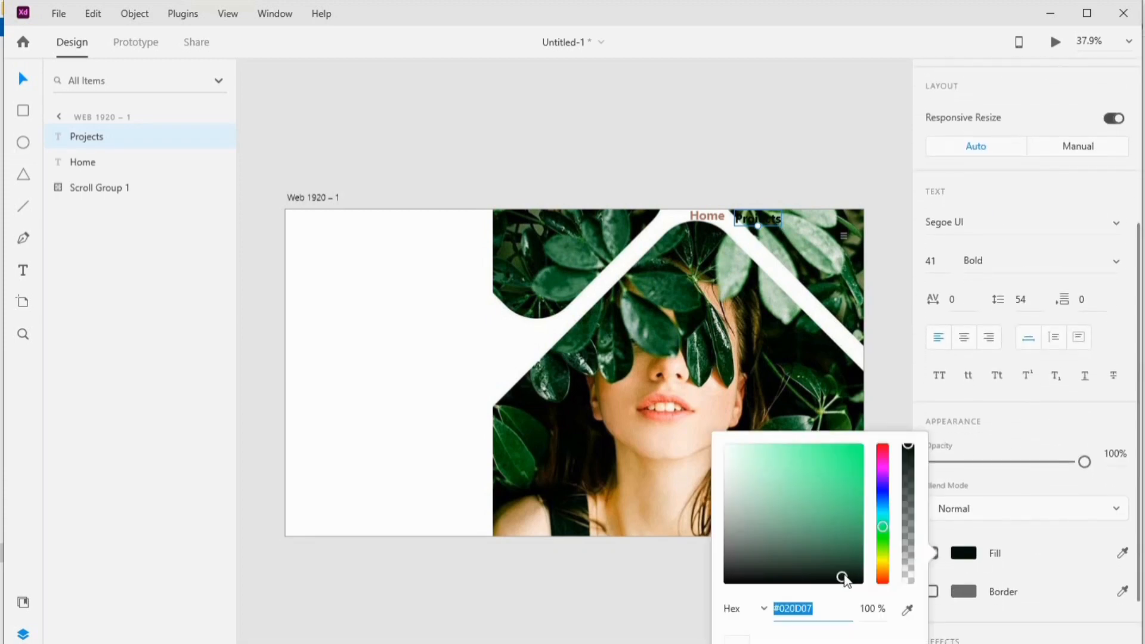
{"action": "left_click", "coordinate": [824, 609]}
{"action": "left_click_drag", "start_coordinate": [843, 579], "coordinate": [847, 554]}
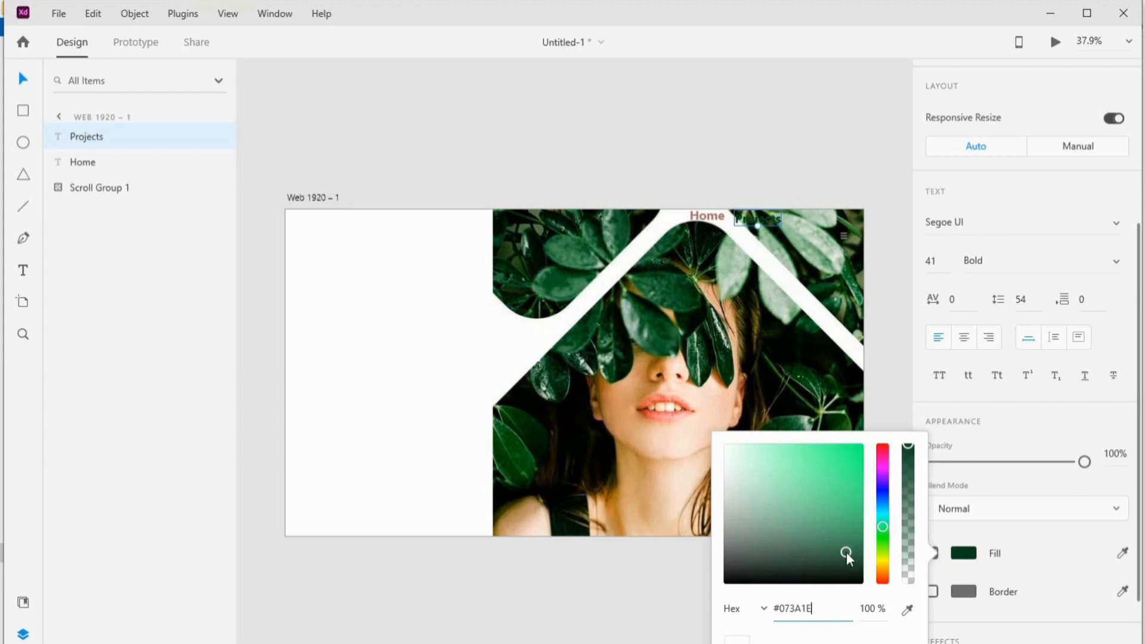
{"action": "key", "text": "BackSpace"}
{"action": "key", "text": "BackSpace"}
{"action": "key", "text": "BackSpace"}
{"action": "key", "text": "BackSpace"}
{"action": "key", "text": "BackSpace"}
{"action": "key", "text": "BackSpace"}
{"action": "left_click", "coordinate": [828, 191]}
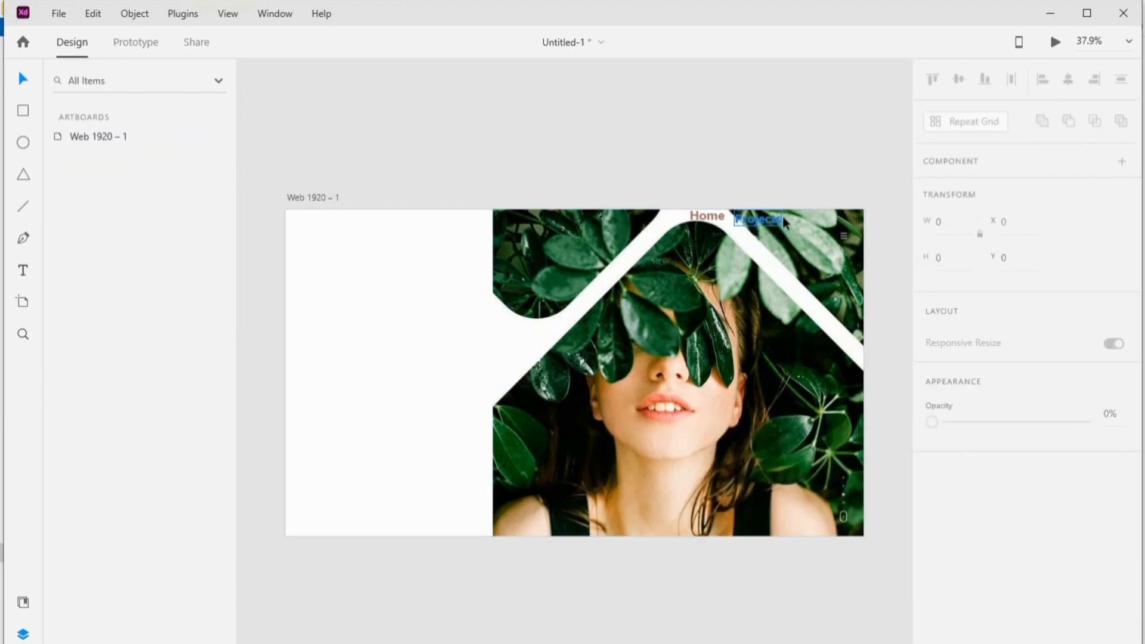
- Add the text "Gmail" to the right of Projects at the top of the photo
{"action": "left_click", "coordinate": [25, 270]}
{"action": "left_click", "coordinate": [789, 231]}
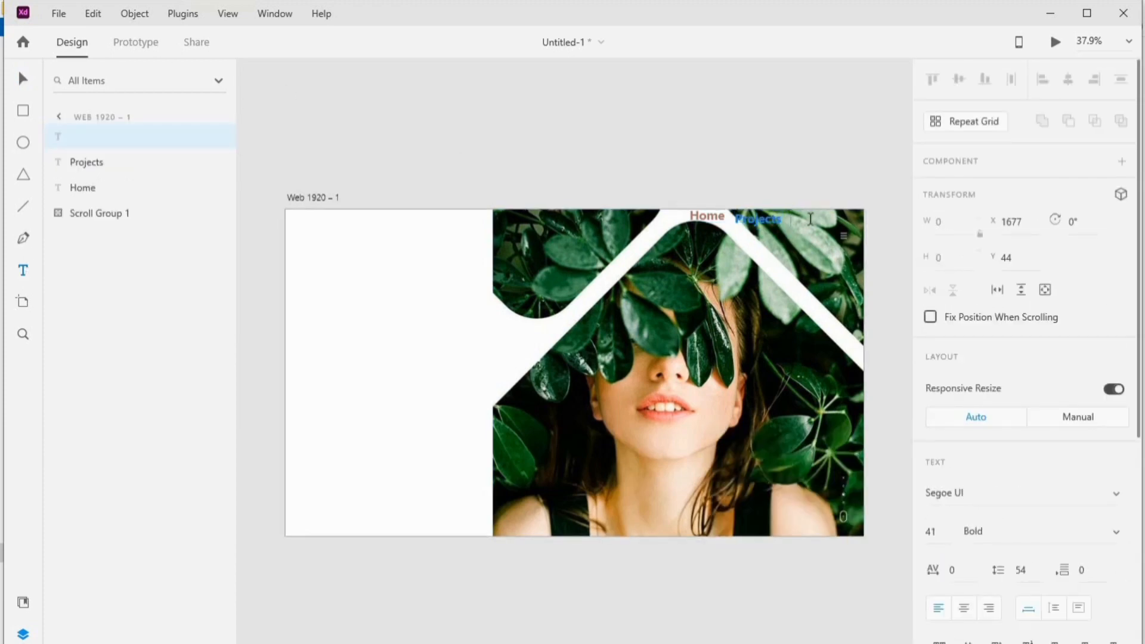
{"action": "type", "text": "Gmail"}
{"action": "key", "text": "Escape"}
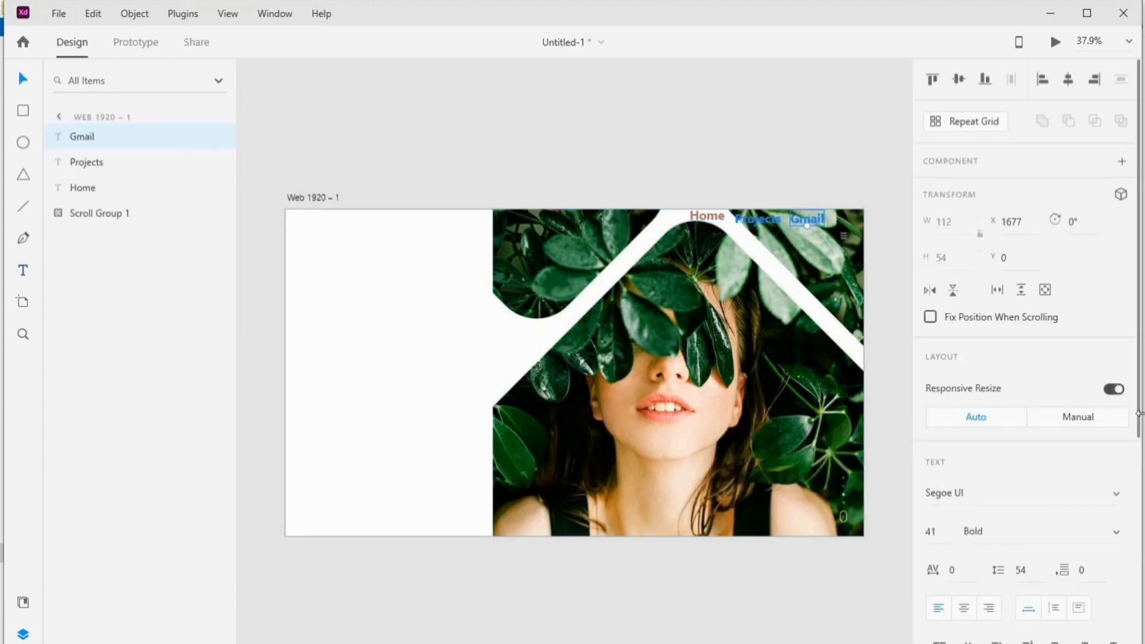
- Change the fill of the Gmail text to a muted grey-blue
{"action": "scroll", "coordinate": [1075, 447], "scroll_direction": "down", "scroll_amount": 3}
{"action": "left_click", "coordinate": [947, 643]}
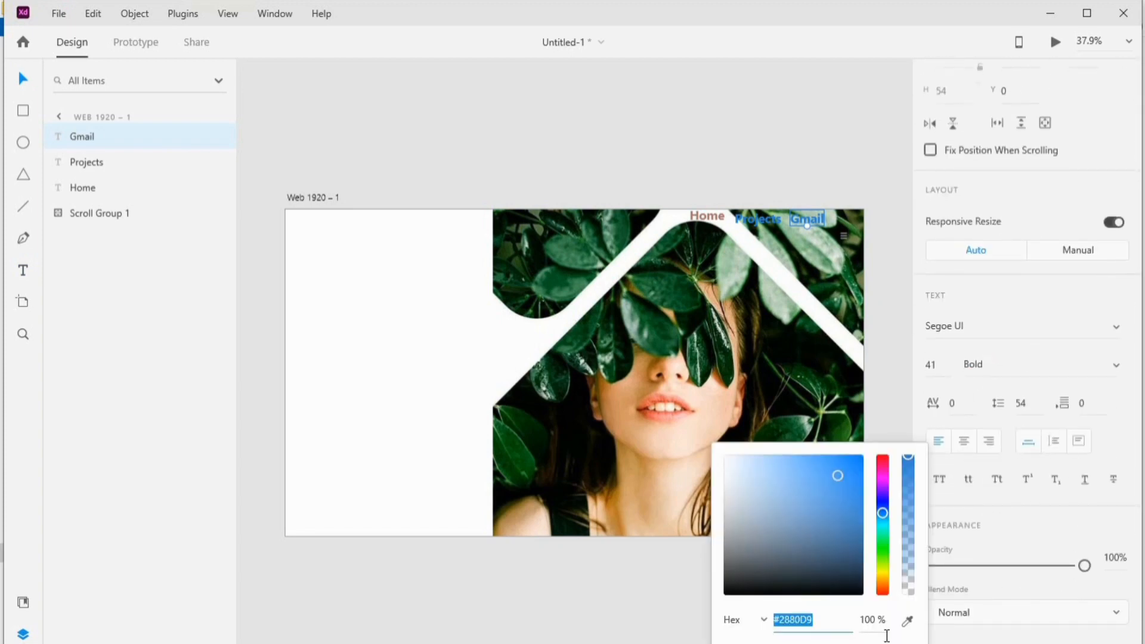
{"action": "key", "text": "End"}
{"action": "key", "text": "BackSpace"}
{"action": "key", "text": "BackSpace"}
{"action": "key", "text": "BackSpace"}
{"action": "key", "text": "BackSpace"}
{"action": "key", "text": "BackSpace"}
{"action": "left_click", "coordinate": [741, 149]}
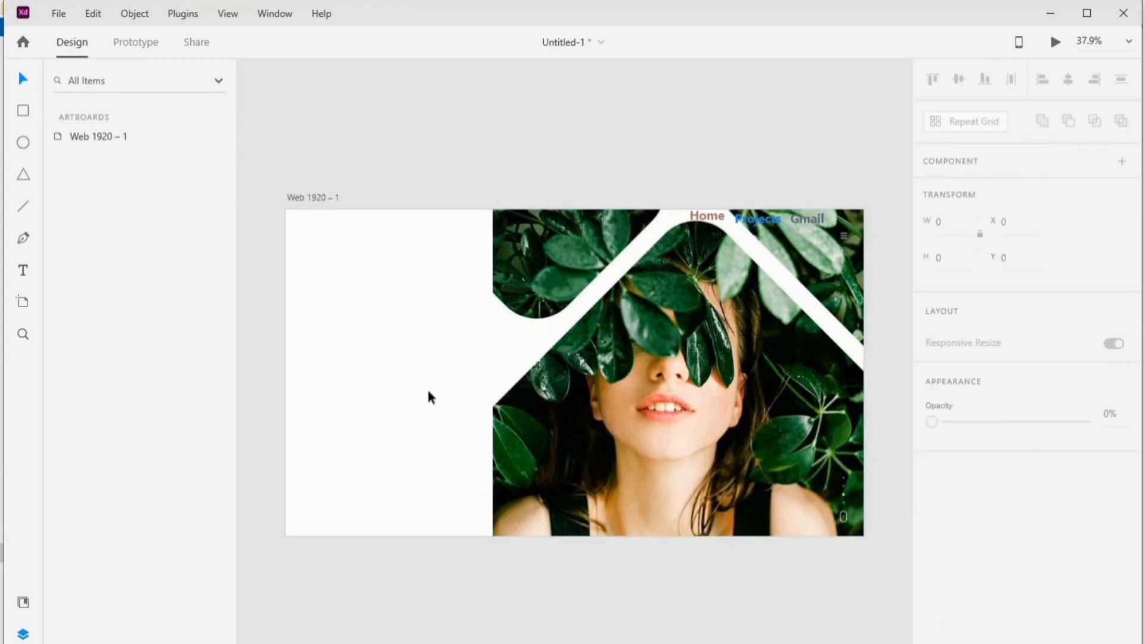
- Draw a nearly vertical line near the left edge of the artboard's white area and set its height to 155
{"action": "key", "text": "l"}
{"action": "left_click_drag", "start_coordinate": [308, 278], "coordinate": [308, 309]}
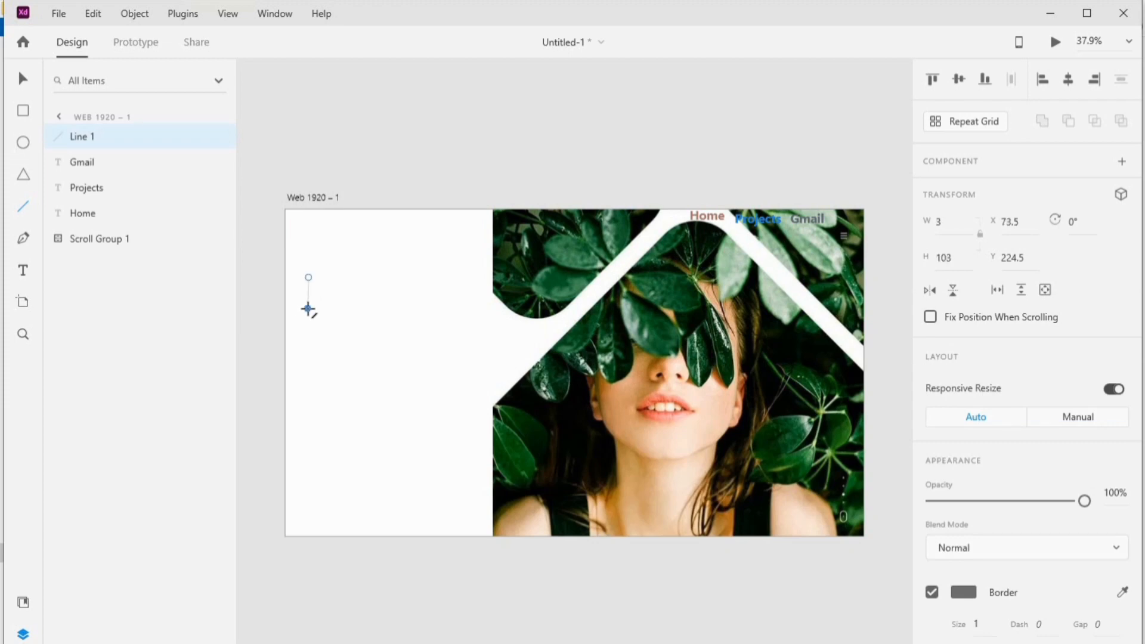
{"action": "left_click", "coordinate": [944, 258]}
{"action": "type", "text": "155"}
{"action": "key", "text": "Return"}
{"action": "scroll", "coordinate": [1142, 544], "scroll_direction": "down", "scroll_amount": 3}
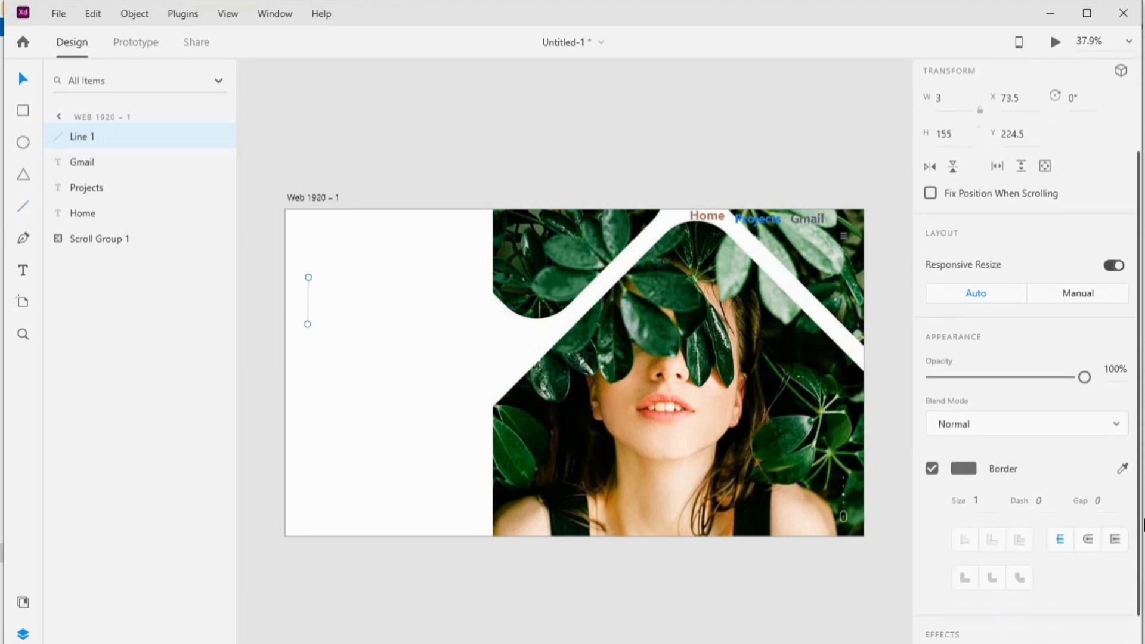
{"action": "scroll", "coordinate": [1053, 318], "scroll_direction": "up", "scroll_amount": 3}
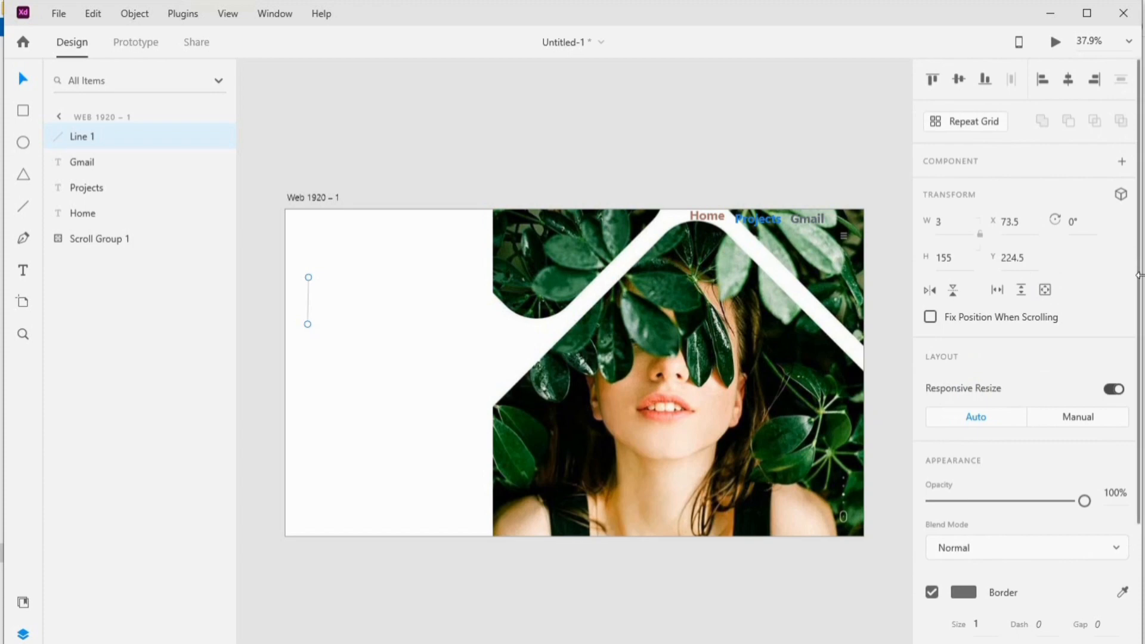
{"action": "scroll", "coordinate": [1139, 316], "scroll_direction": "down", "scroll_amount": 4}
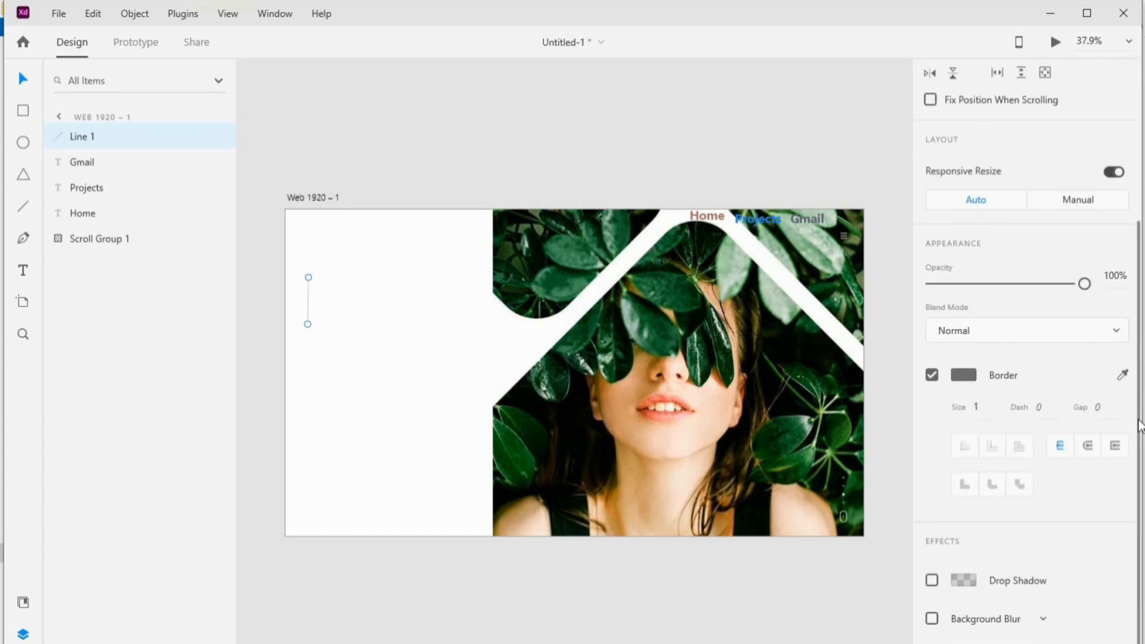
- Set the vertical line's border size to 10 and shift it slightly to the right
{"action": "left_click", "coordinate": [980, 408]}
{"action": "left_click", "coordinate": [493, 124]}
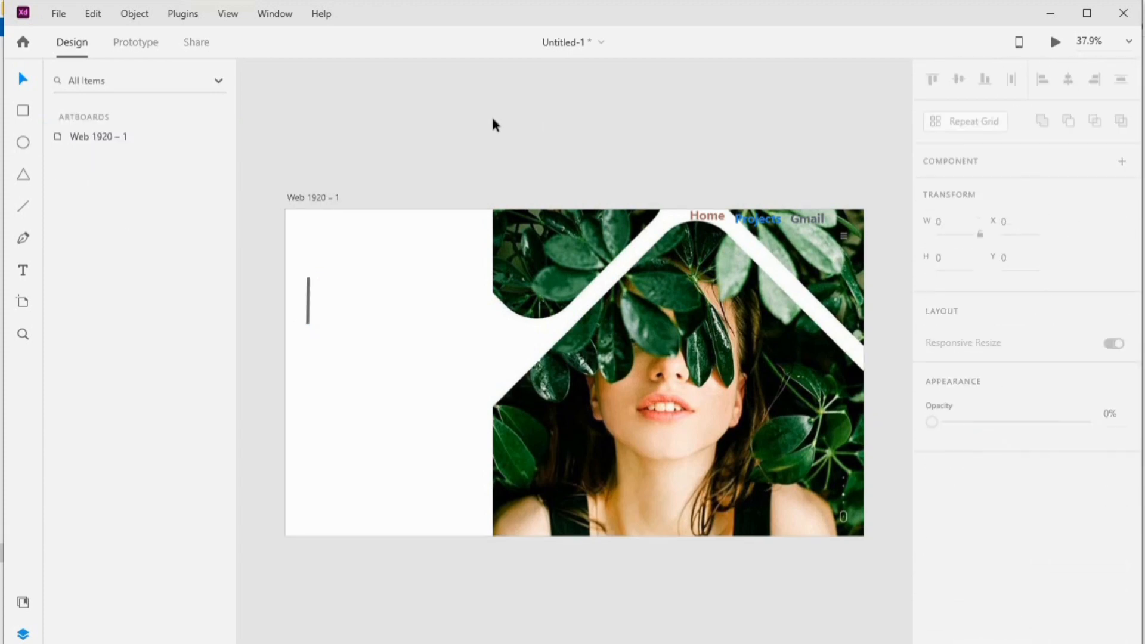
{"action": "left_click", "coordinate": [311, 300]}
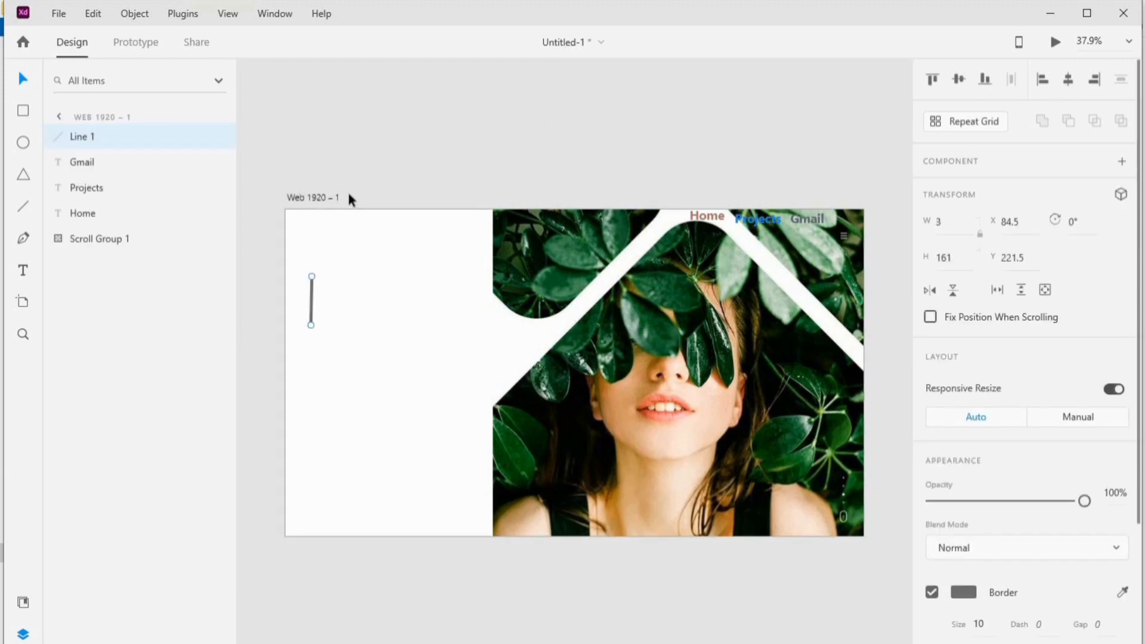
- Change the thick vertical line's border colour to green #05C705
{"action": "left_click", "coordinate": [23, 206]}
{"action": "left_click", "coordinate": [972, 592]}
{"action": "left_click", "coordinate": [826, 619]}
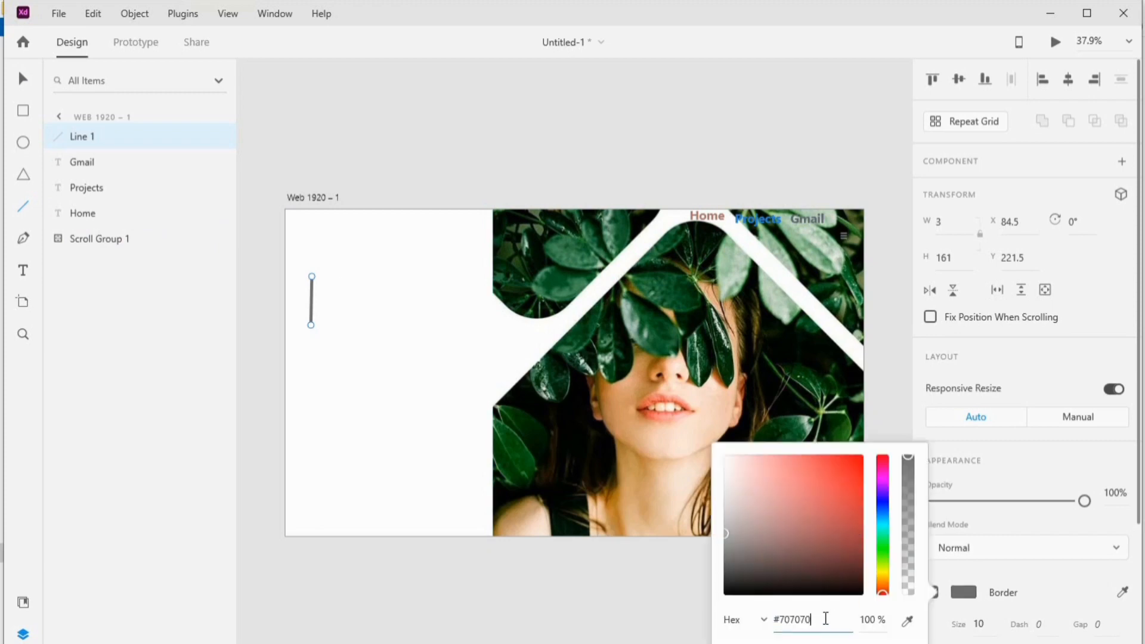
{"action": "key", "text": "BackSpace"}
{"action": "key", "text": "BackSpace"}
{"action": "key", "text": "BackSpace"}
{"action": "key", "text": "BackSpace"}
{"action": "key", "text": "BackSpace"}
{"action": "key", "text": "BackSpace"}
{"action": "type", "text": "05c705"}
{"action": "key", "text": "Return"}
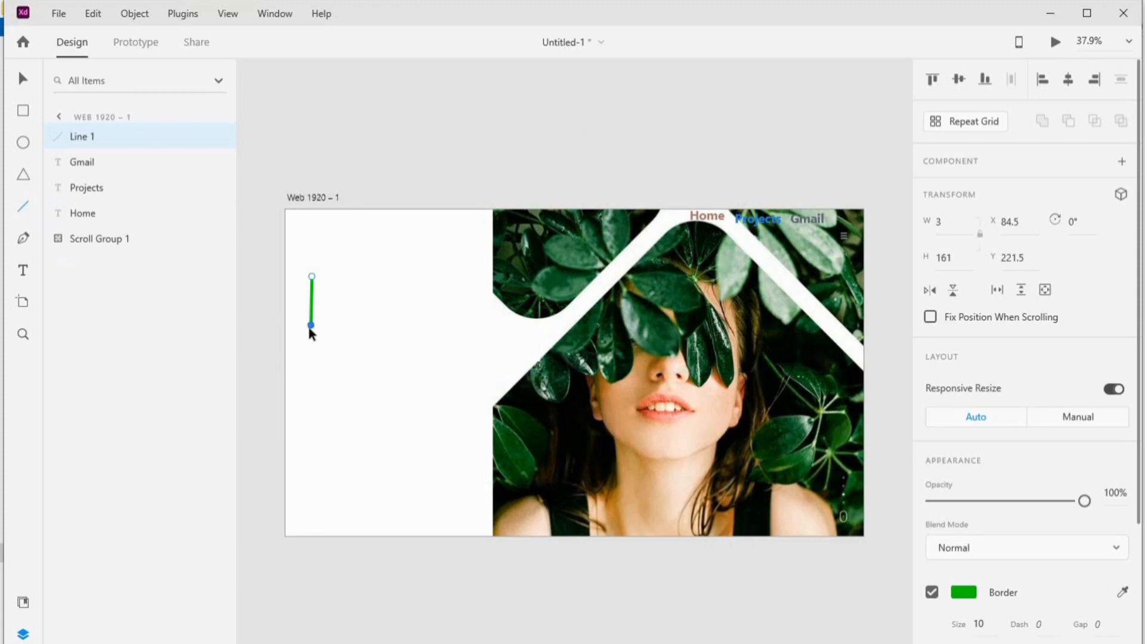
- Draw a thin vertical line about 201 tall directly below the green line and delete the extra overlapping line
{"action": "left_click_drag", "start_coordinate": [311, 327], "coordinate": [309, 392]}
{"action": "mouse_move", "coordinate": [311, 325]}
{"action": "left_mouse_down"}
{"action": "mouse_move", "coordinate": [310, 389]}
{"action": "mouse_move", "coordinate": [311, 377]}
{"action": "left_mouse_up"}
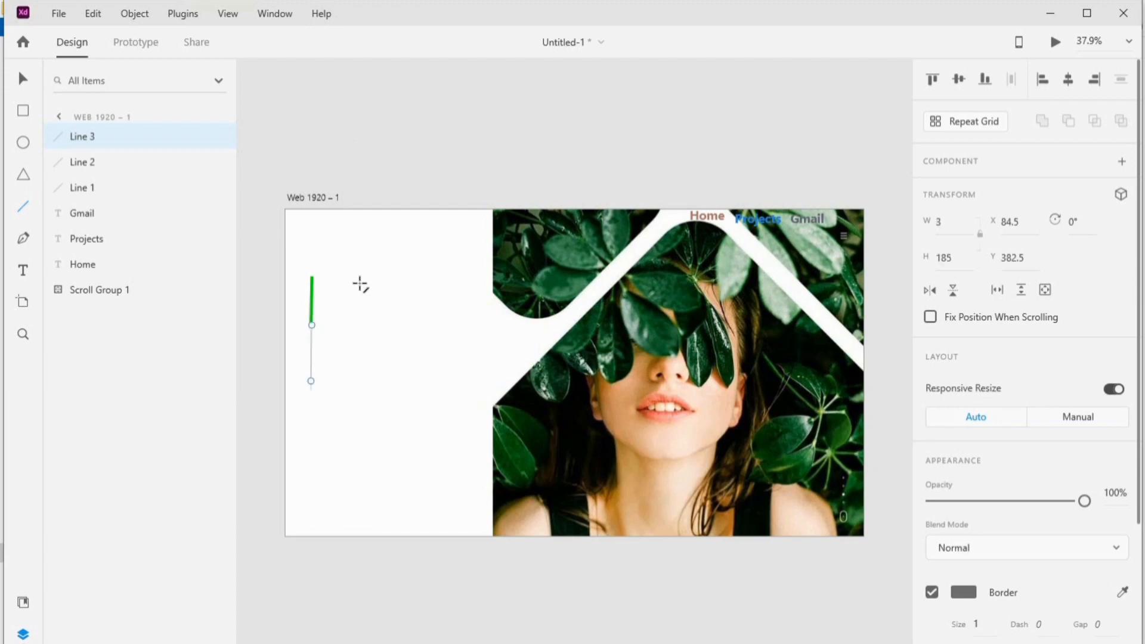
{"action": "key", "text": "Delete"}
{"action": "key", "text": "v"}
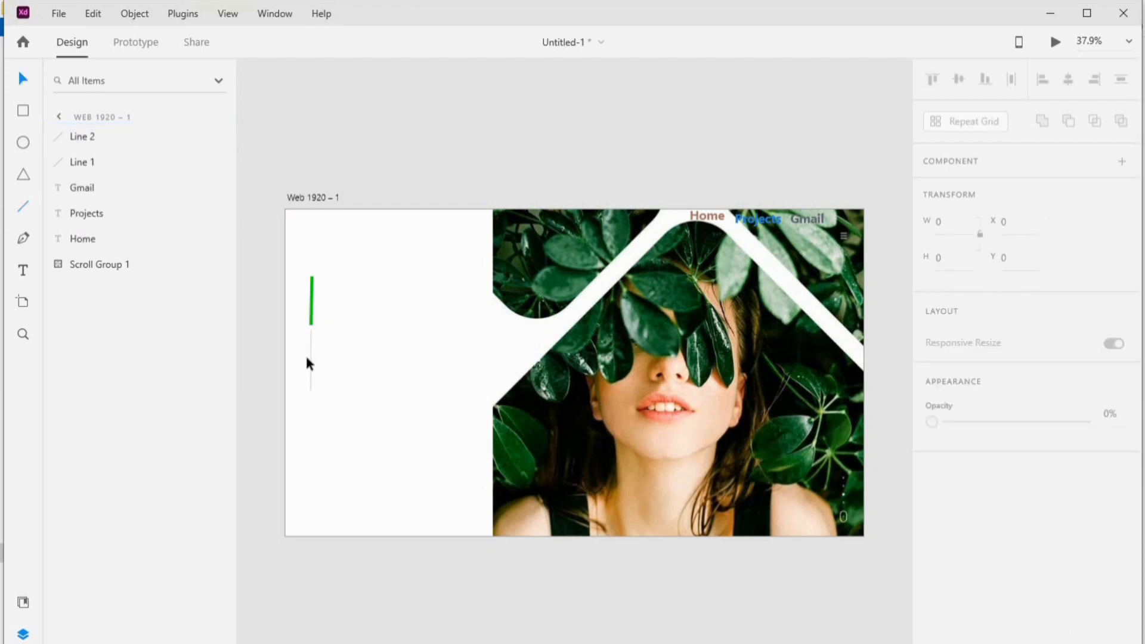
- Set the height of the thin line below the green one to 299
{"action": "left_click", "coordinate": [310, 354]}
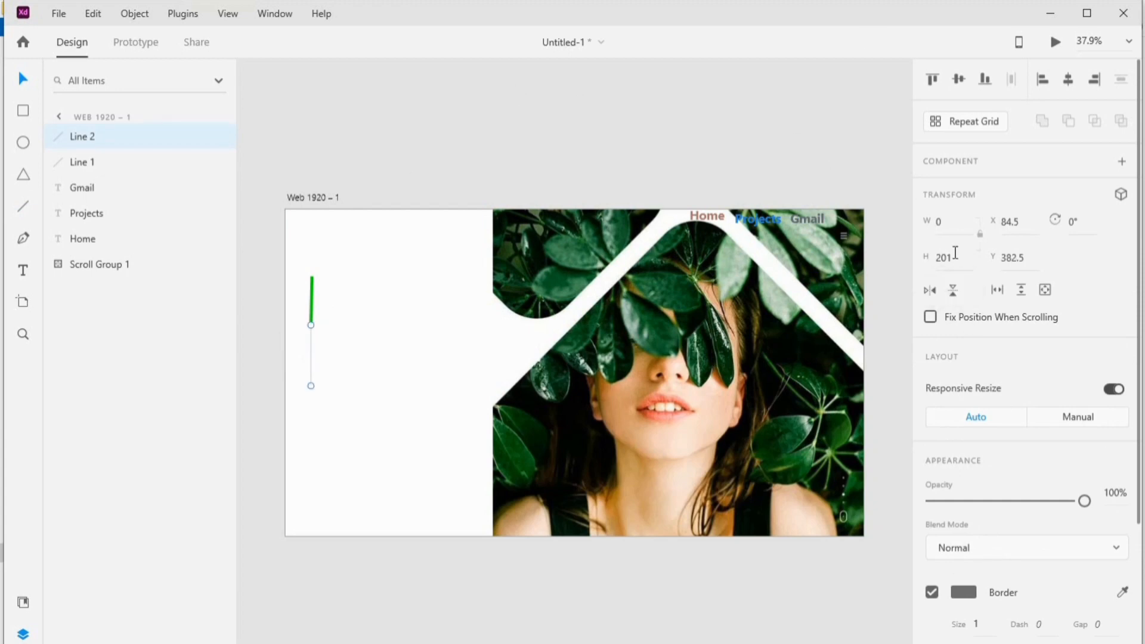
{"action": "left_click", "coordinate": [955, 252]}
{"action": "type", "text": "290"}
{"action": "left_click", "coordinate": [746, 128]}
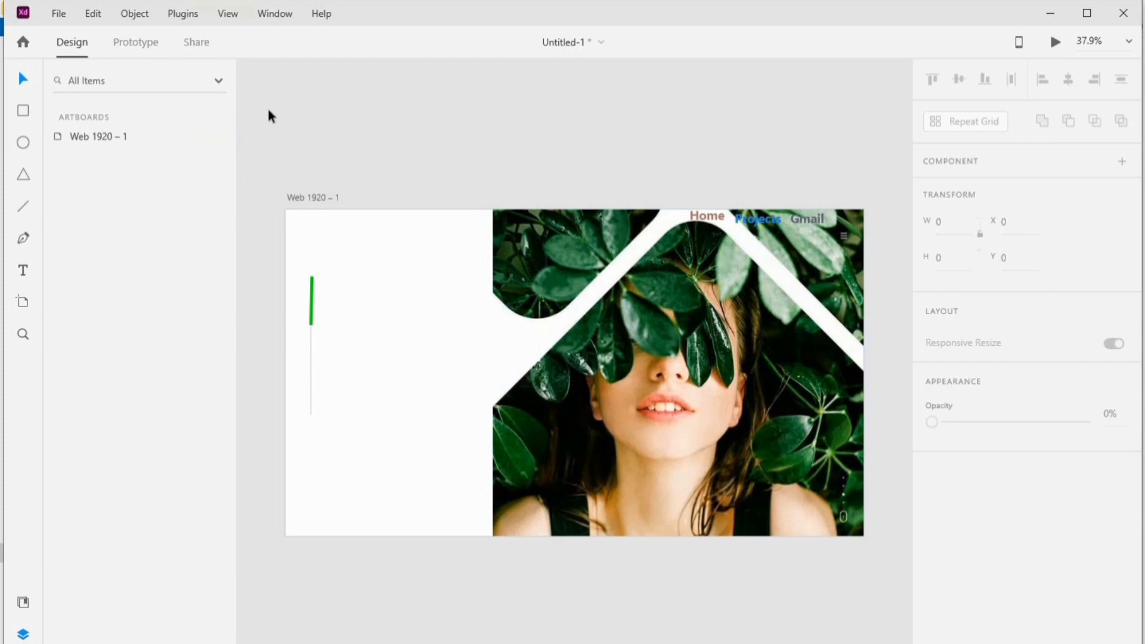
- Set the lower vertical line's border size to 4
{"action": "left_click", "coordinate": [311, 361]}
{"action": "left_click", "coordinate": [979, 624]}
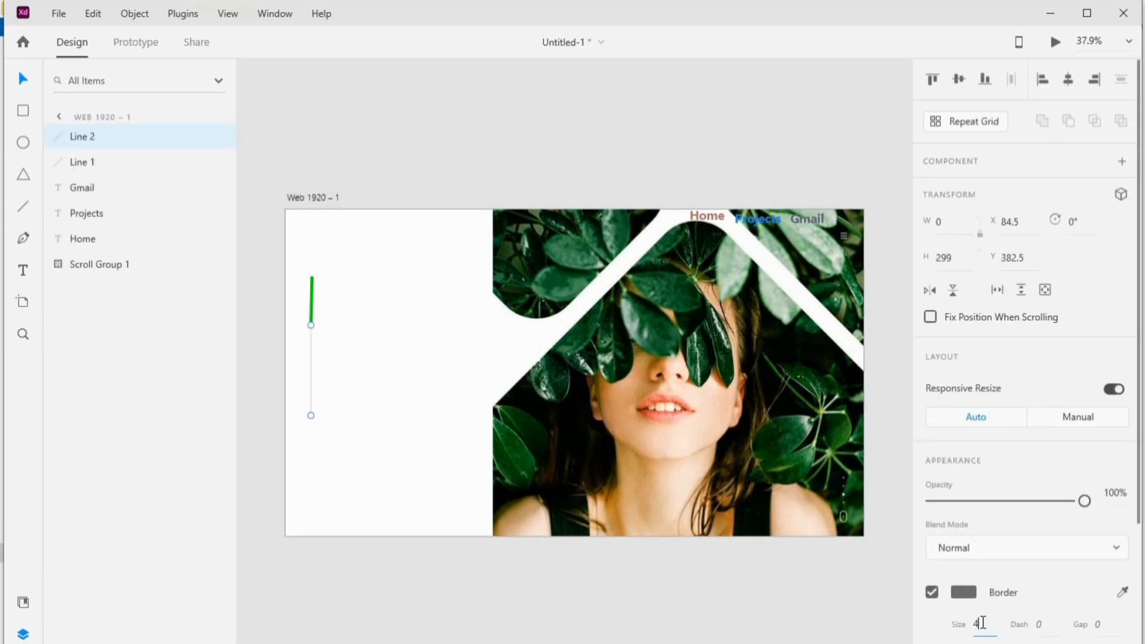
{"action": "left_click", "coordinate": [577, 173]}
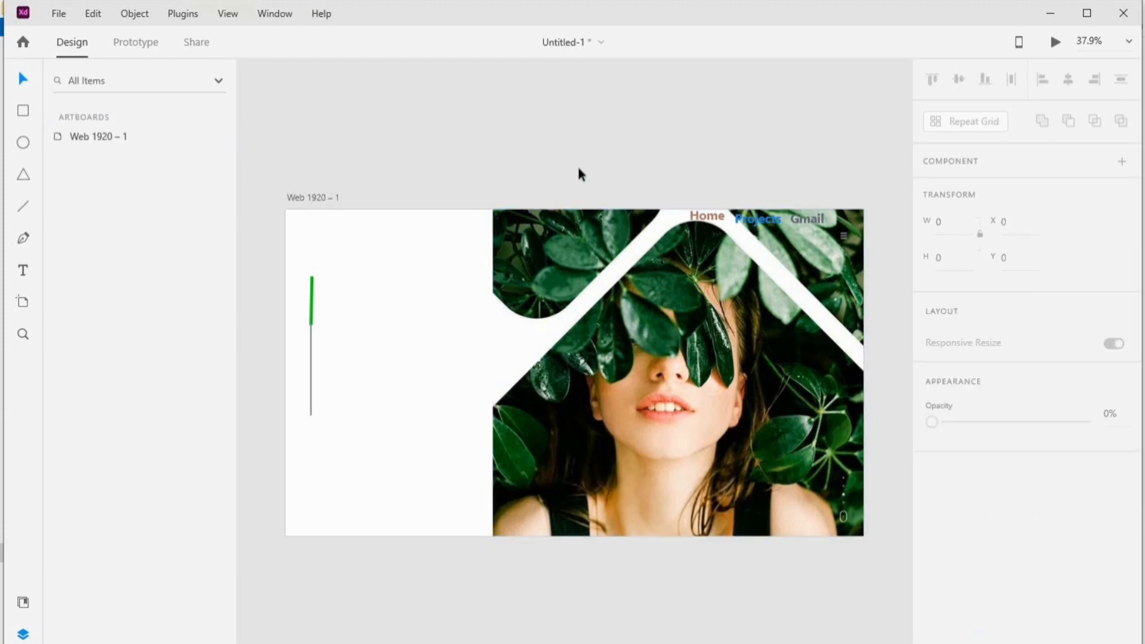
- Change the lower vertical line's border colour to pale grey-green #C7D7CC
{"action": "left_click", "coordinate": [310, 358]}
{"action": "left_click", "coordinate": [964, 593]}
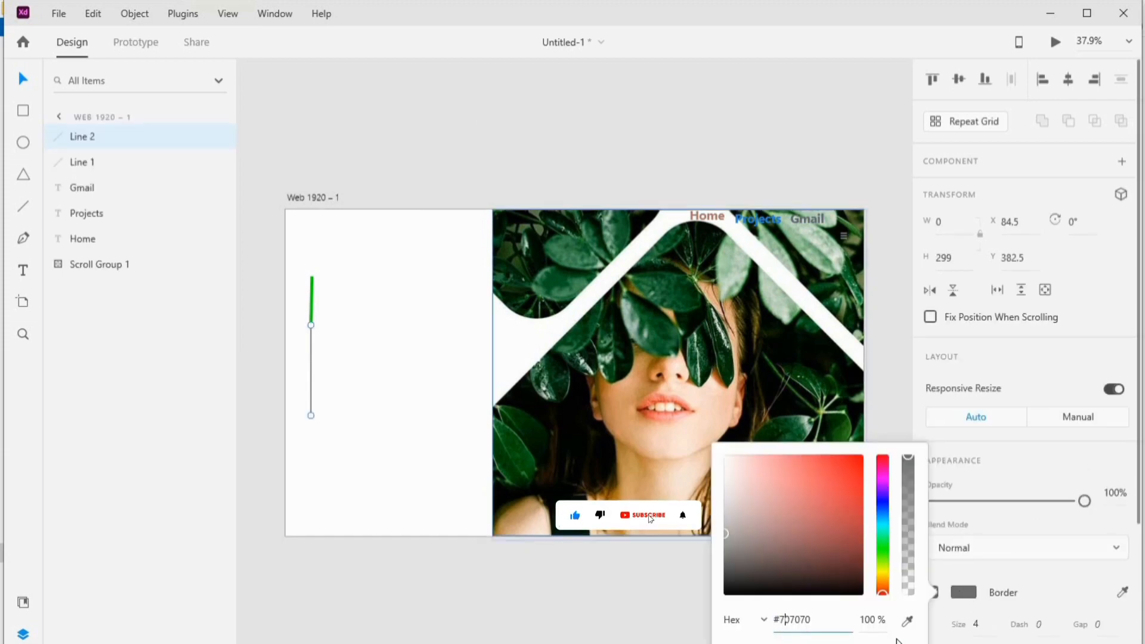
{"action": "key", "text": "Delete"}
{"action": "key", "text": "Delete"}
{"action": "key", "text": "Delete"}
{"action": "key", "text": "Delete"}
{"action": "key", "text": "Delete"}
{"action": "key", "text": "BackSpace"}
{"action": "type", "text": "c7d7cc"}
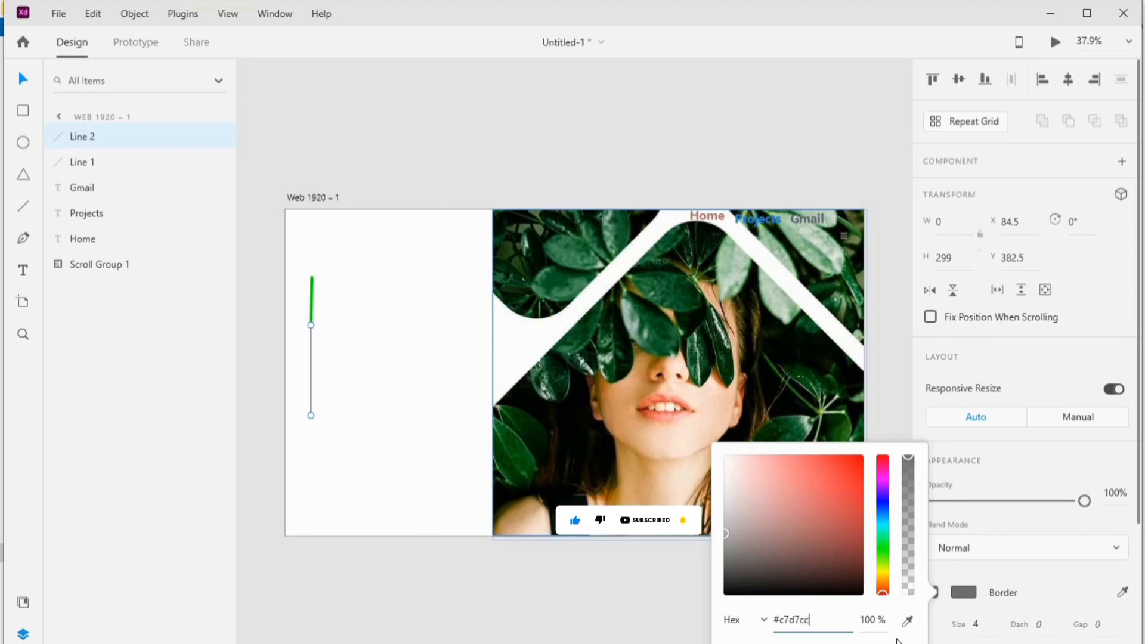
{"action": "left_click", "coordinate": [487, 140]}
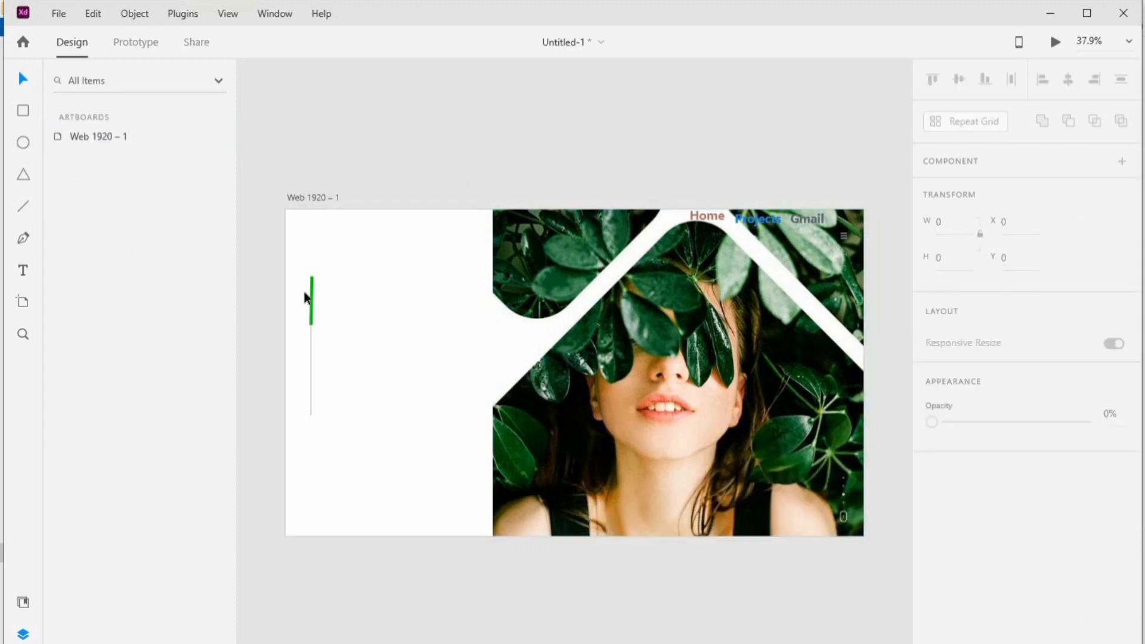
- Add the text "01" beside the top of the green line and set its font size to 56
{"action": "key", "text": "t"}
{"action": "left_click", "coordinate": [319, 285]}
{"action": "type", "text": "01"}
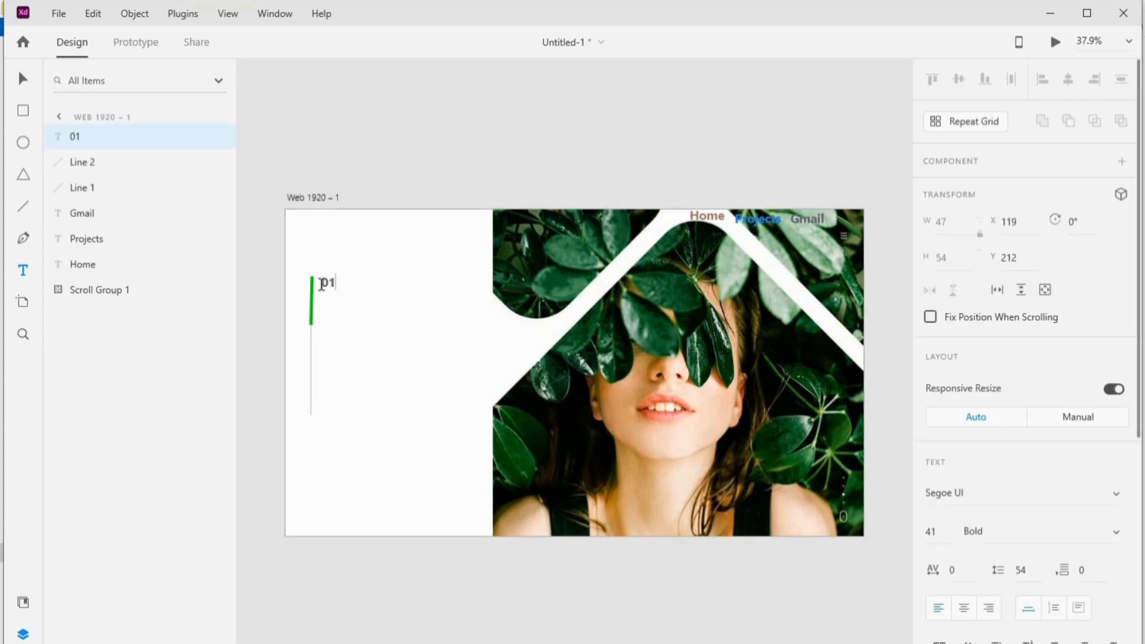
{"action": "key", "text": "Escape"}
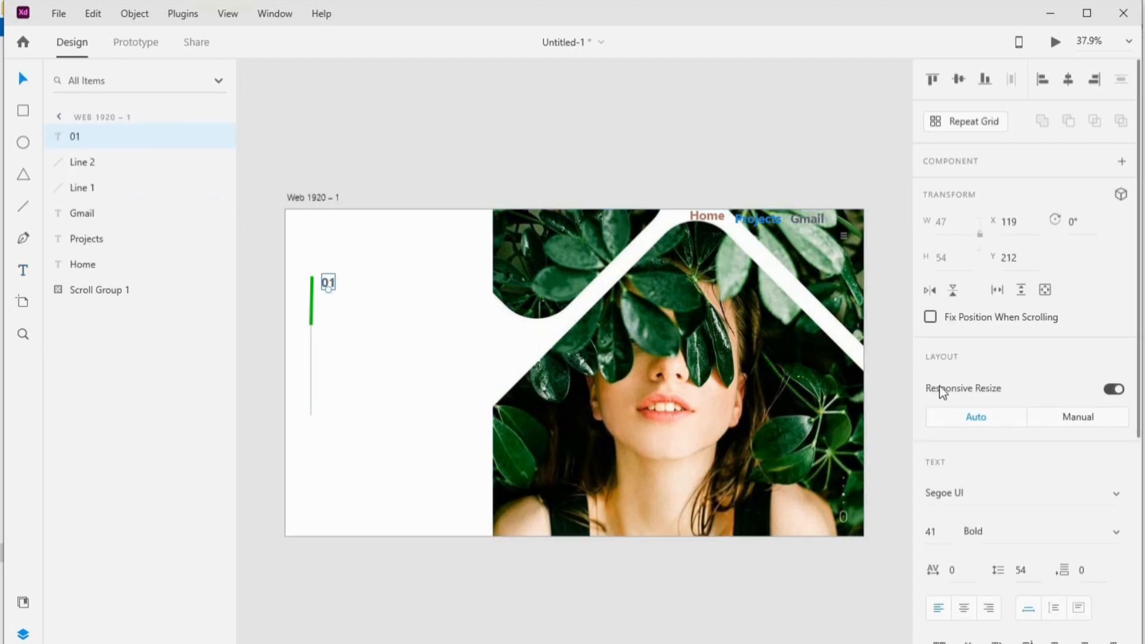
{"action": "key", "text": "Escape"}
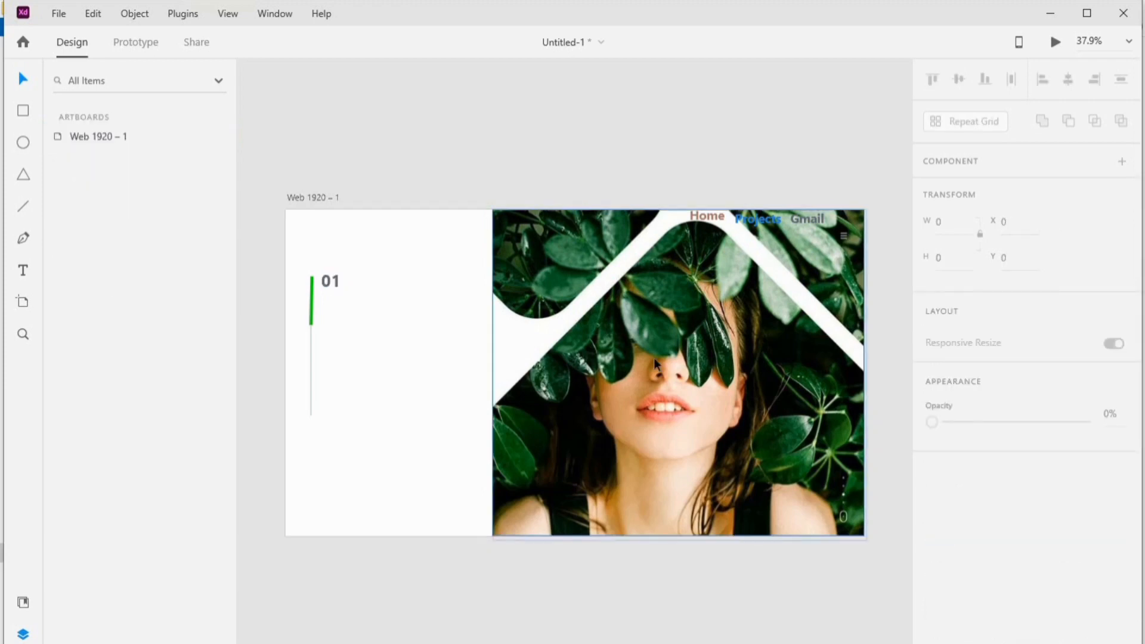
- Change the fill of the 01 text to near-black #020D07
{"action": "left_click", "coordinate": [331, 281]}
{"action": "left_click_drag", "start_coordinate": [1137, 396], "coordinate": [1137, 556]}
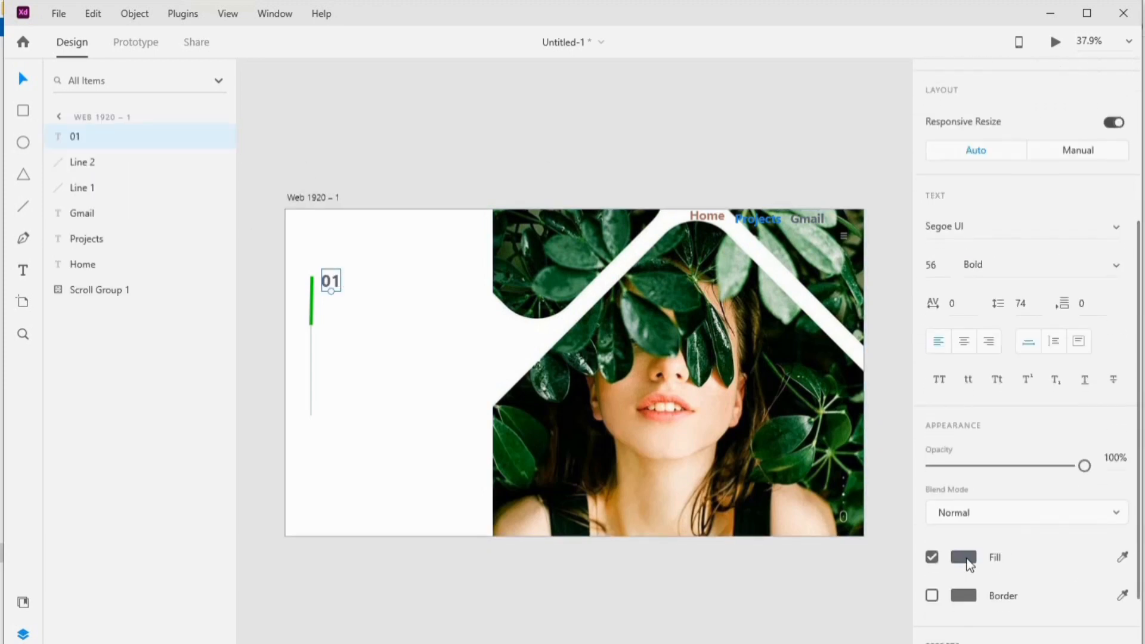
{"action": "left_click", "coordinate": [964, 557]}
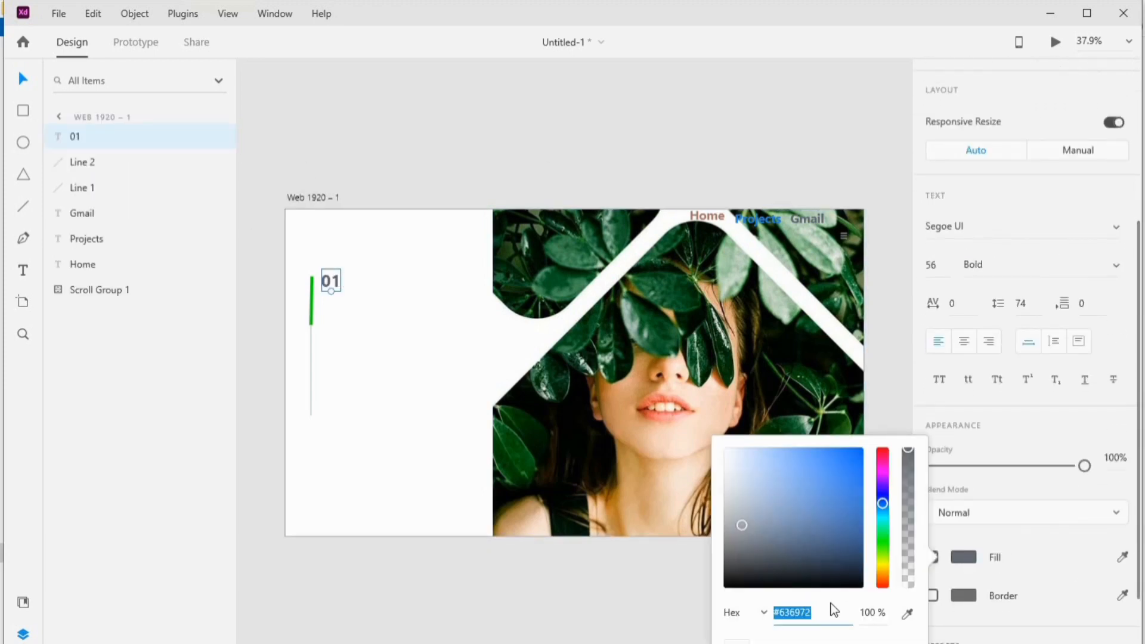
{"action": "left_click", "coordinate": [834, 610]}
{"action": "key", "text": "BackSpace"}
{"action": "key", "text": "BackSpace"}
{"action": "key", "text": "BackSpace"}
{"action": "key", "text": "BackSpace"}
{"action": "left_click", "coordinate": [686, 158]}
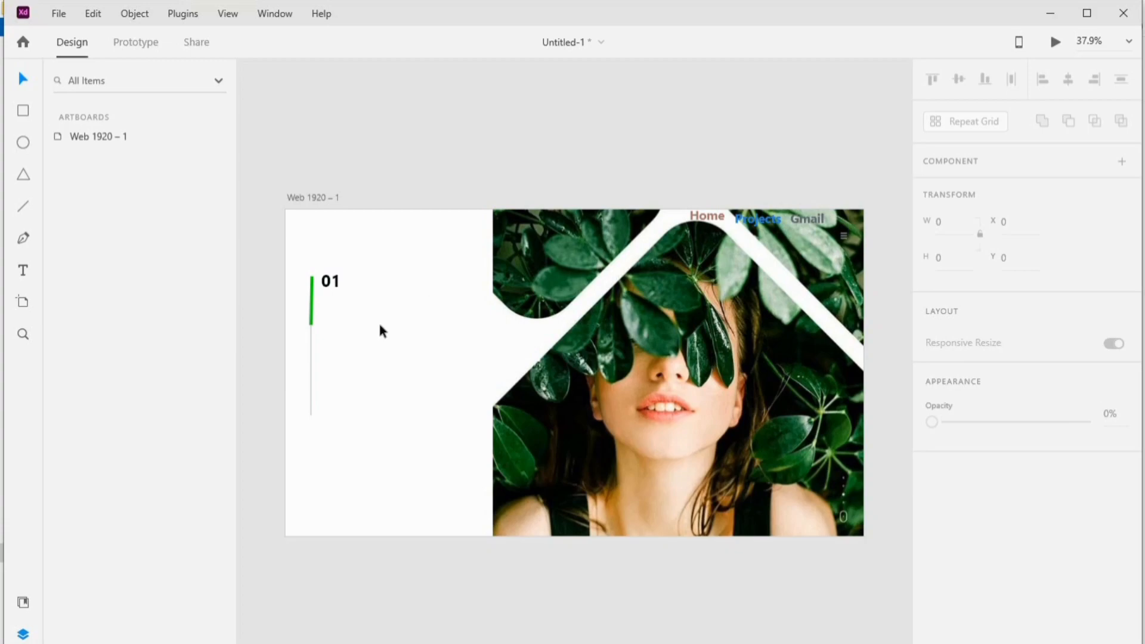
- Bring in the Twitter logo image, shrink it to about 147 × 147 and place it just below the 01 text
{"action": "key", "text": "alt+Tab"}
{"action": "left_click_drag", "start_coordinate": [541, 122], "coordinate": [342, 347]}
{"action": "left_click_drag", "start_coordinate": [492, 347], "coordinate": [395, 420]}
{"action": "left_click_drag", "start_coordinate": [368, 471], "coordinate": [339, 314]}
{"action": "left_click_drag", "start_coordinate": [366, 286], "coordinate": [353, 293]}
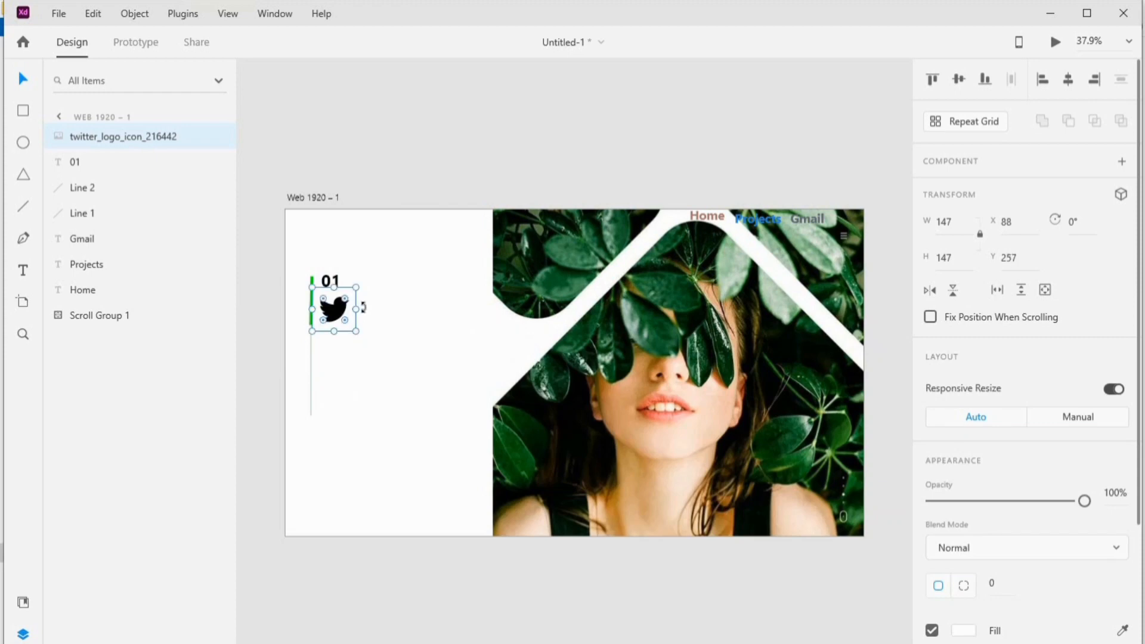
- Add the text "DESIGN +" to the right of the Twitter logo
{"action": "left_click", "coordinate": [356, 304]}
{"action": "key", "text": "t"}
{"action": "left_click", "coordinate": [356, 304]}
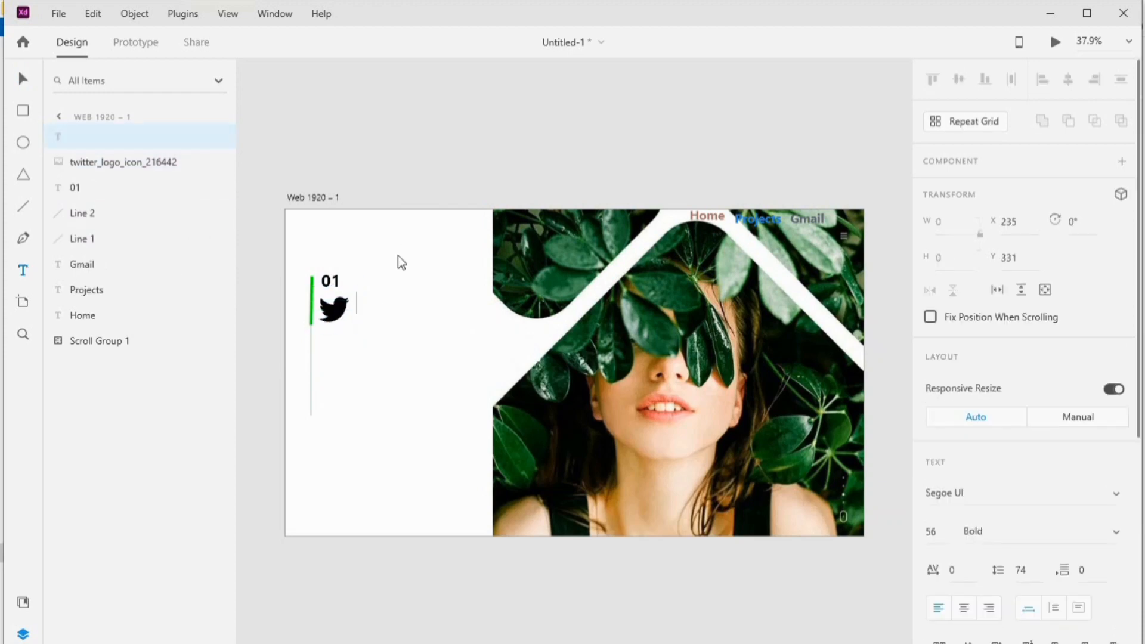
{"action": "type", "text": "DESIGN"}
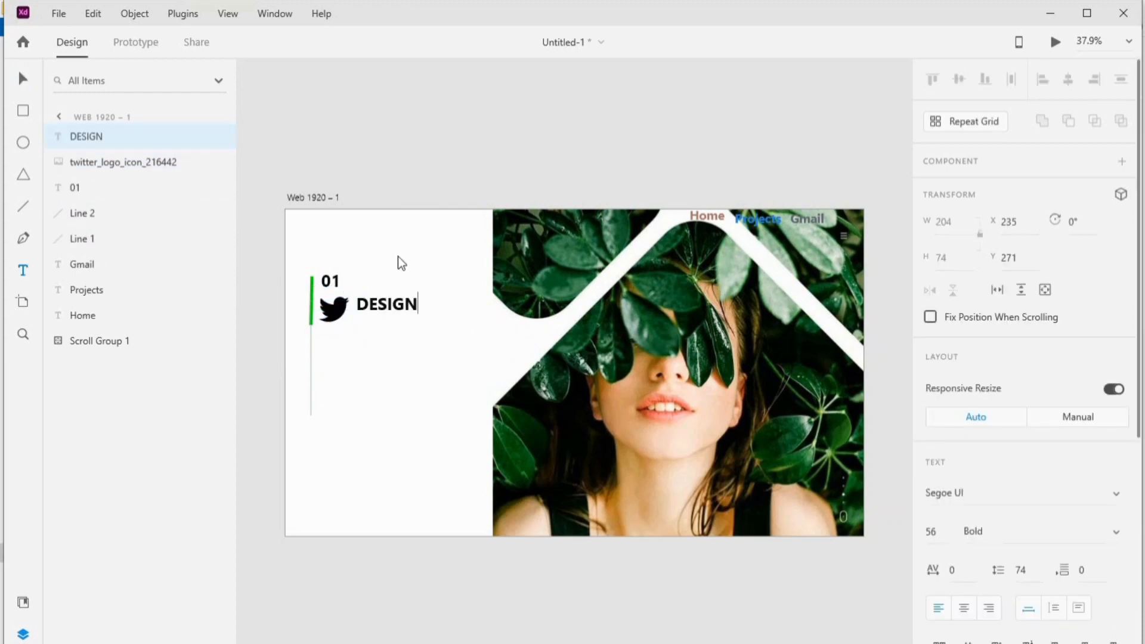
{"action": "type", "text": " +"}
{"action": "key", "text": "Escape"}
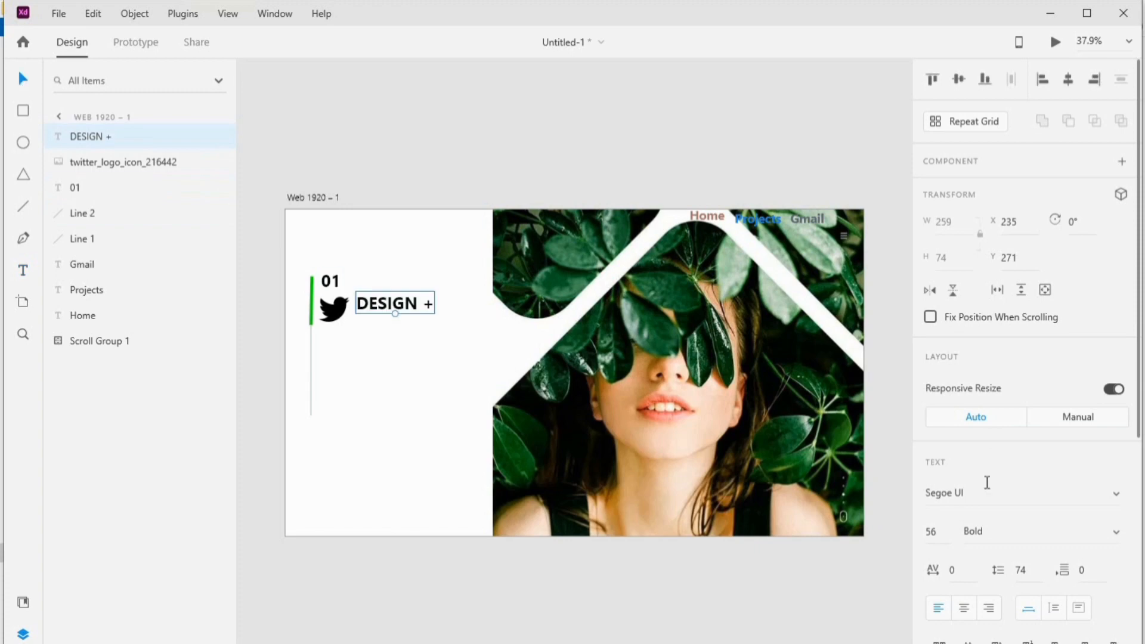
- Set the DESIGN + text's font size to 100 and move it into place beside the Twitter logo
{"action": "left_click", "coordinate": [942, 536]}
{"action": "type", "text": "100"}
{"action": "left_click", "coordinate": [449, 366]}
{"action": "mouse_move", "coordinate": [406, 300]}
{"action": "left_mouse_down"}
{"action": "mouse_move", "coordinate": [397, 317]}
{"action": "mouse_move", "coordinate": [403, 309]}
{"action": "left_mouse_up"}
- Shrink the Twitter logo slightly and fit it between the green line and the DESIGN + heading
{"action": "left_click", "coordinate": [341, 300]}
{"action": "left_click_drag", "start_coordinate": [334, 287], "coordinate": [383, 301]}
{"action": "left_click", "coordinate": [422, 151]}
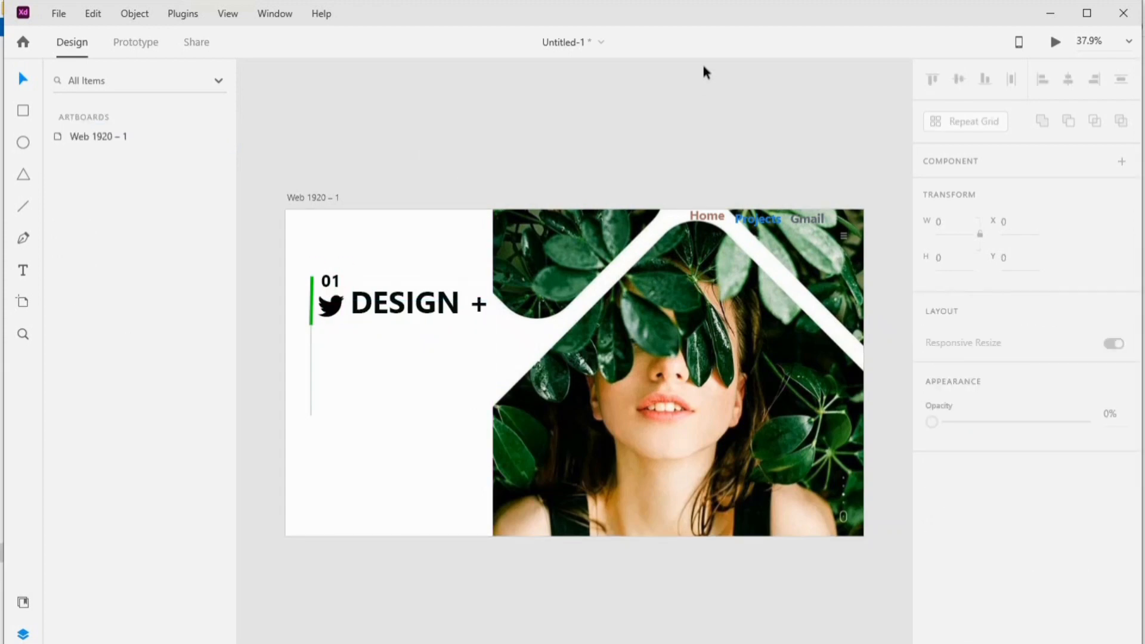
{"action": "key", "text": "t"}
{"action": "left_click", "coordinate": [351, 331]}
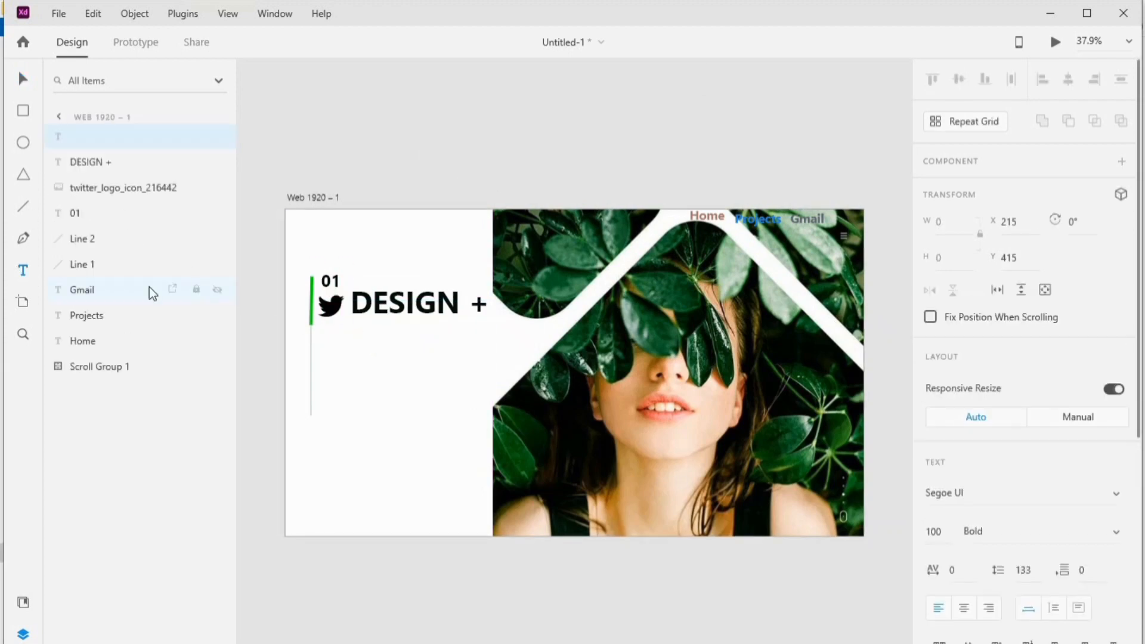
{"action": "left_click", "coordinate": [350, 357]}
{"action": "left_click", "coordinate": [349, 362]}
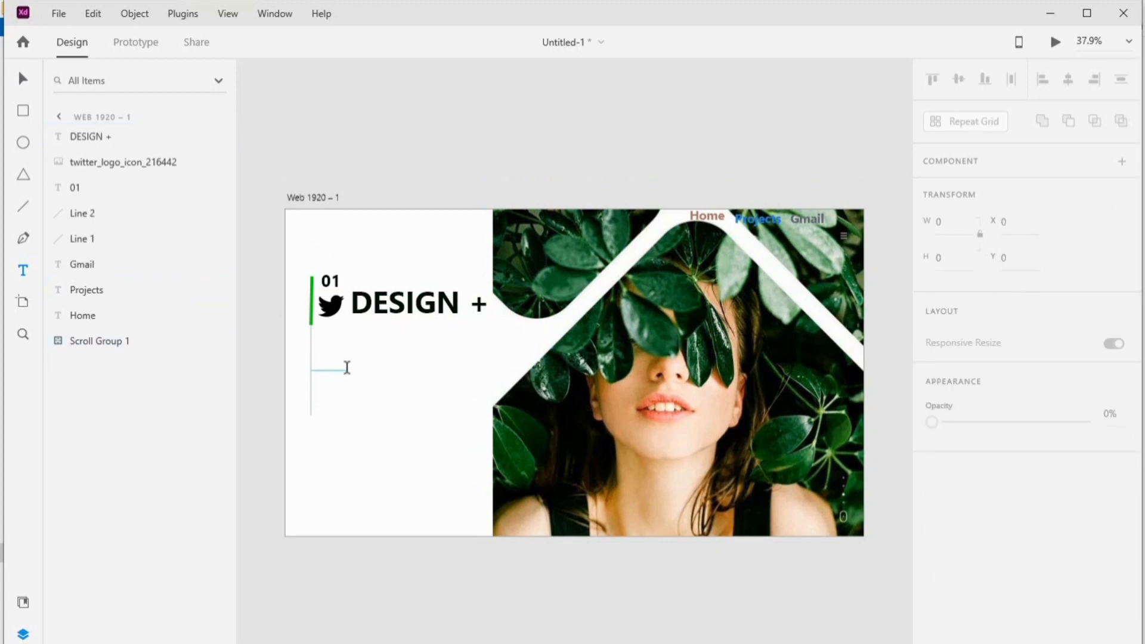
{"action": "left_click", "coordinate": [493, 313]}
{"action": "left_click", "coordinate": [489, 308]}
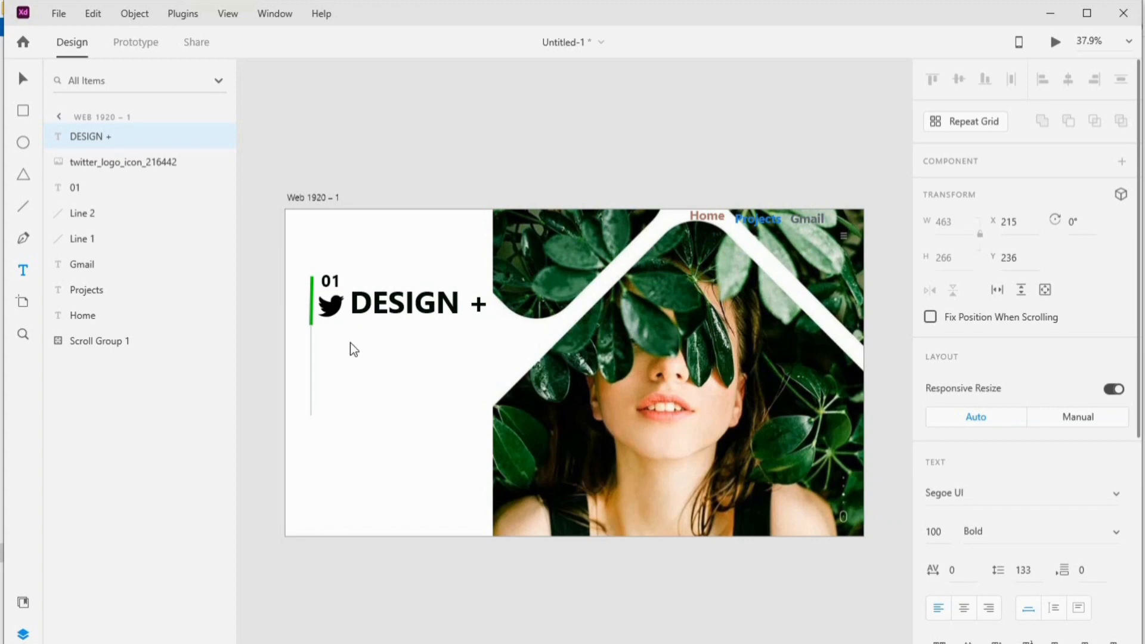
- Add the text "DEVELOPMENT" below the DESIGN + heading
{"action": "left_click", "coordinate": [345, 360]}
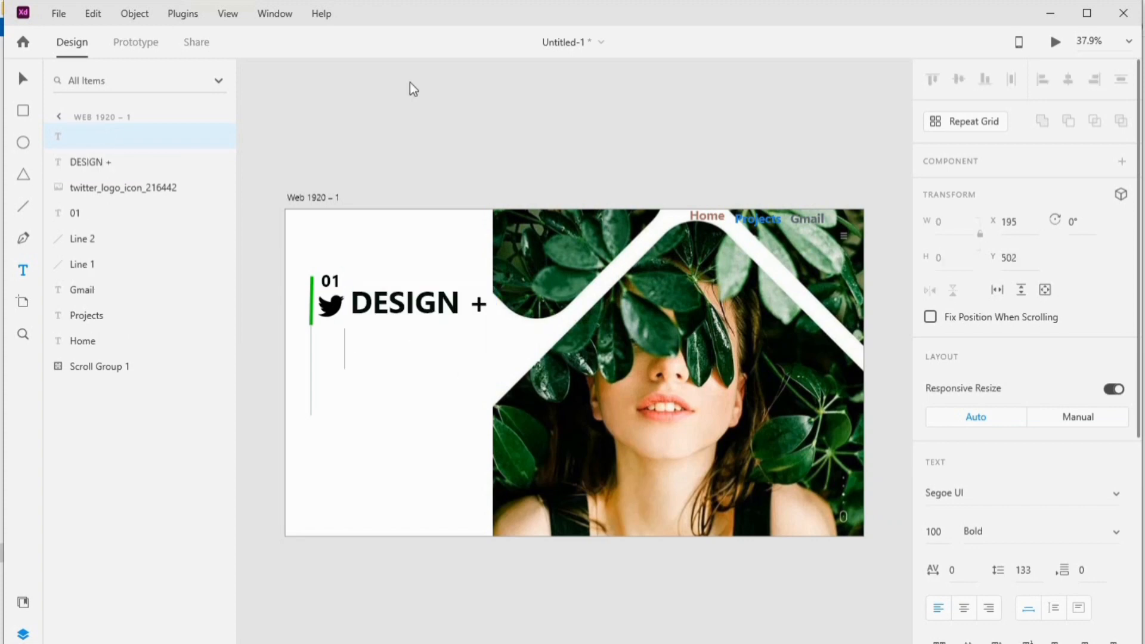
{"action": "type", "text": "d"}
{"action": "key", "text": "BackSpace"}
{"action": "type", "text": "DEVE"}
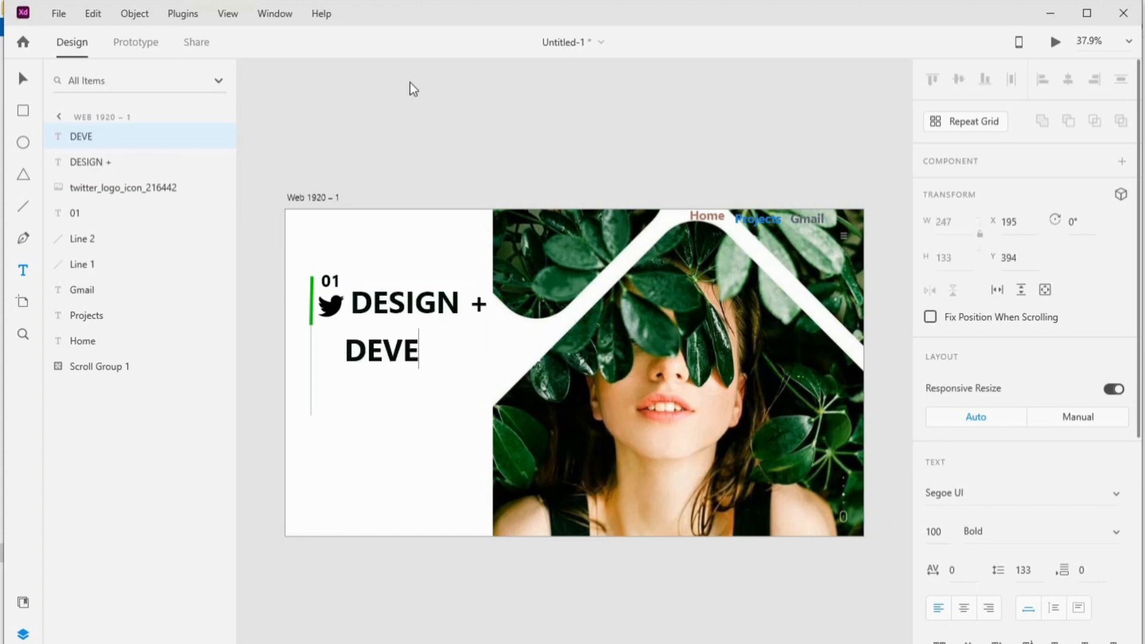
{"action": "type", "text": "LOPMENT"}
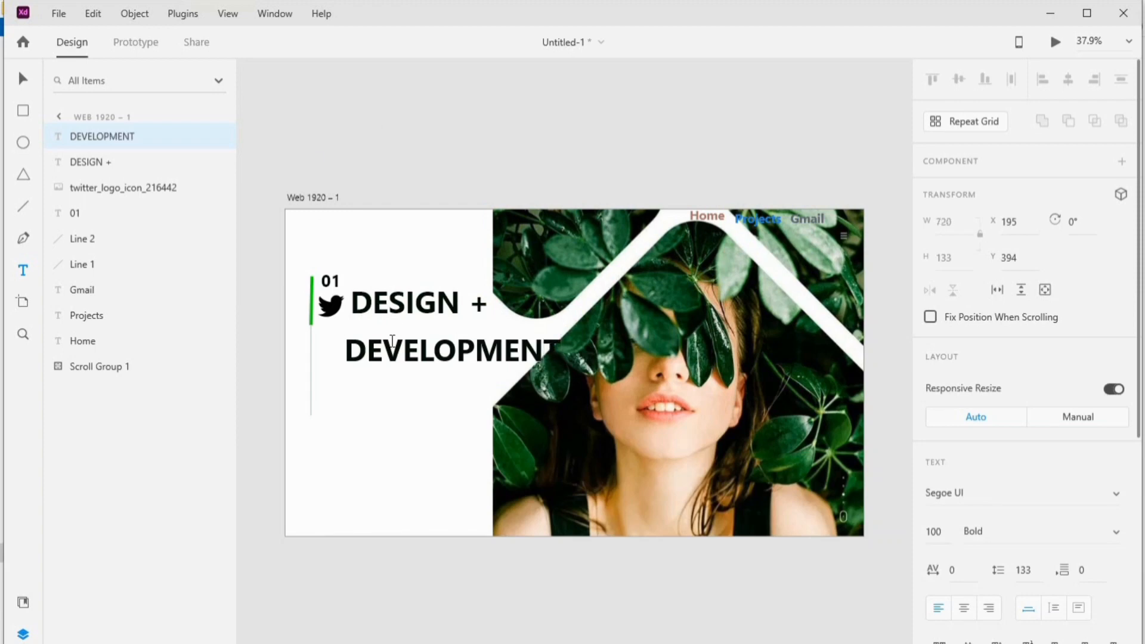
{"action": "key", "text": "Escape"}
- Move DEVELOPMENT up close beneath DESIGN + and set its font size to 76
{"action": "mouse_move", "coordinate": [450, 365]}
{"action": "left_mouse_down"}
{"action": "mouse_move", "coordinate": [455, 356]}
{"action": "mouse_move", "coordinate": [437, 351]}
{"action": "left_mouse_up"}
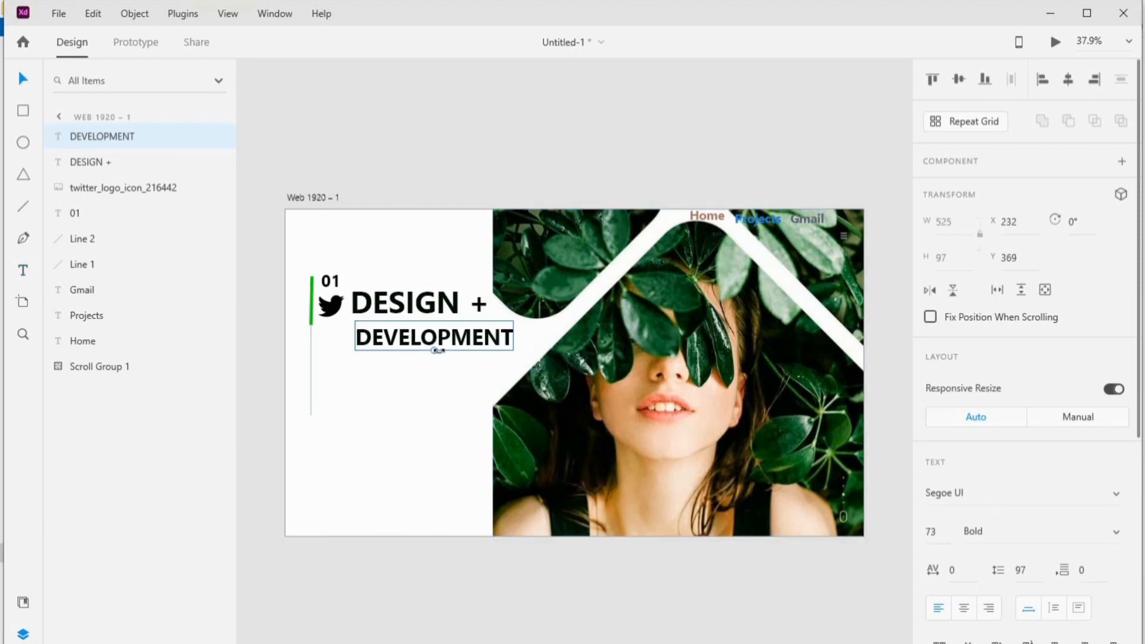
{"action": "left_click", "coordinate": [937, 530]}
{"action": "type", "text": "76"}
{"action": "left_click", "coordinate": [744, 170]}
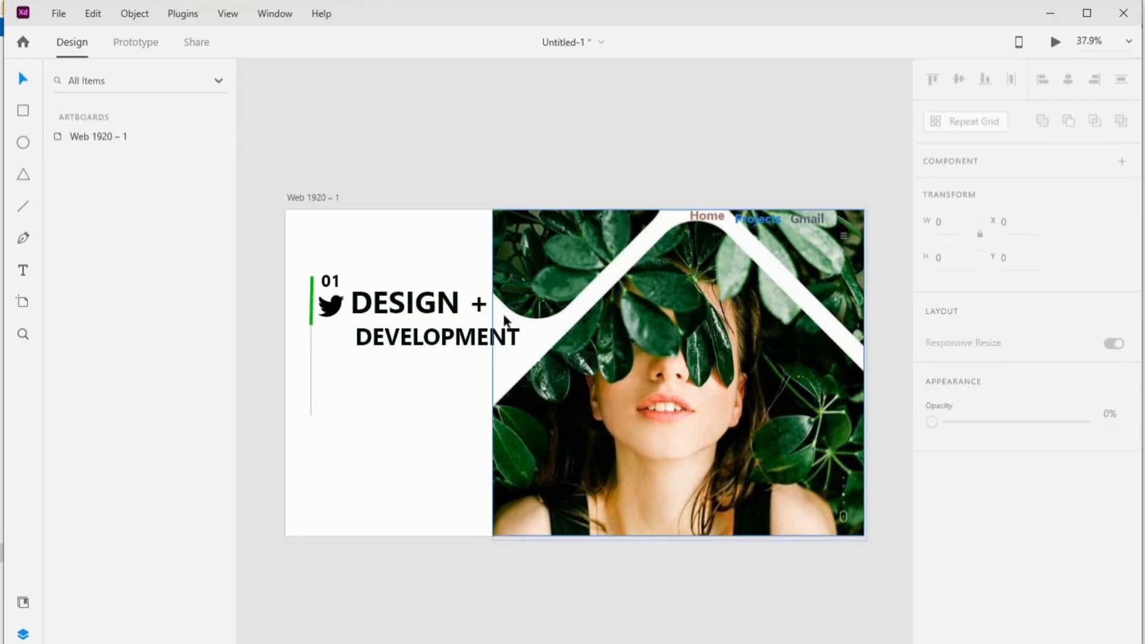
- Change the fill of the DEVELOPMENT text to dark green #0C5429
{"action": "left_click", "coordinate": [504, 325]}
{"action": "scroll", "coordinate": [1026, 417], "scroll_direction": "down", "scroll_amount": 5}
{"action": "left_click", "coordinate": [963, 557]}
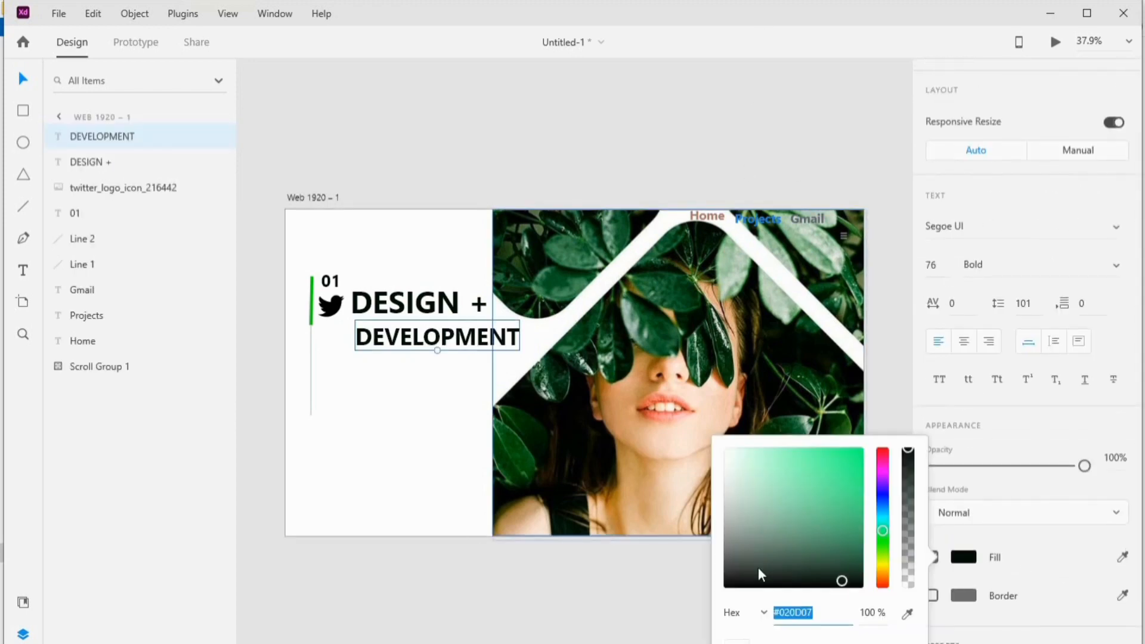
{"action": "key", "text": "BackSpace"}
{"action": "type", "text": "@"}
{"action": "key", "text": "BackSpace"}
{"action": "type", "text": "#0C"}
{"action": "type", "text": "5429"}
{"action": "left_click", "coordinate": [691, 172]}
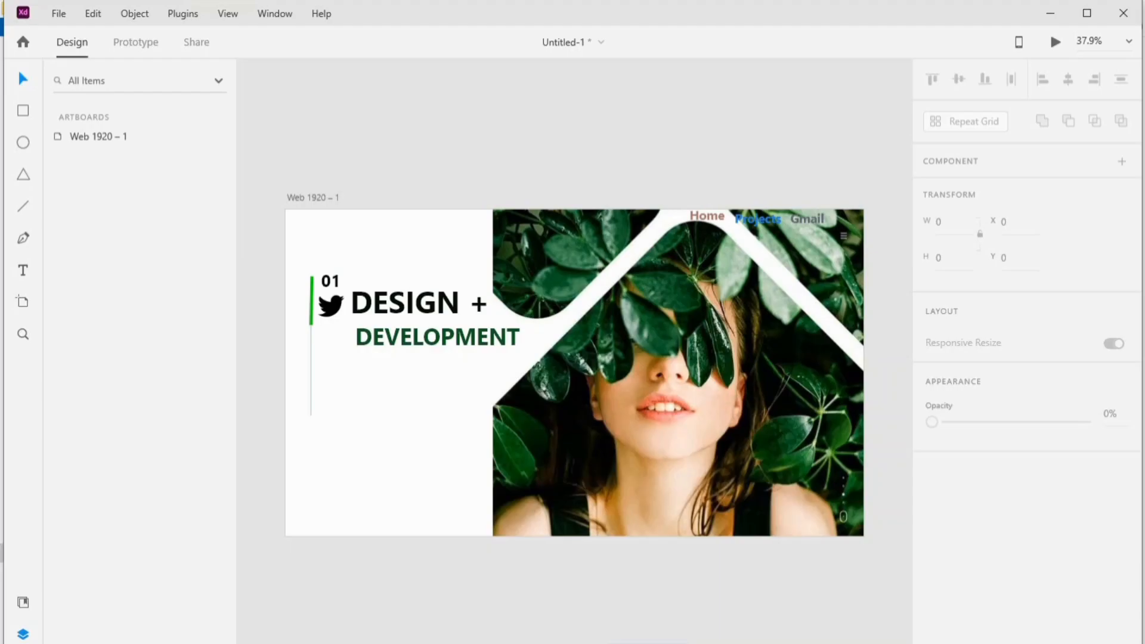
- Place the Facebook logo on the artboard, set its height to 119 and centre it just below the thin vertical line
{"action": "left_click_drag", "start_coordinate": [417, 411], "coordinate": [307, 493]}
{"action": "left_click_drag", "start_coordinate": [373, 512], "coordinate": [316, 443]}
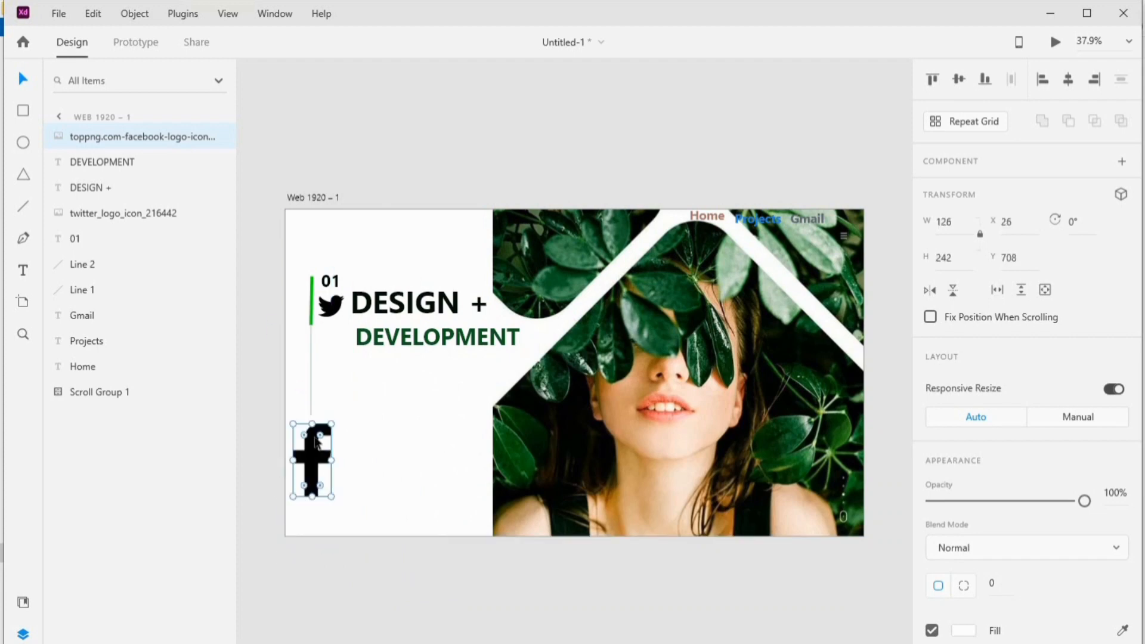
{"action": "left_click", "coordinate": [944, 258]}
{"action": "type", "text": "119"}
{"action": "left_click", "coordinate": [784, 182]}
{"action": "left_click_drag", "start_coordinate": [304, 445], "coordinate": [313, 446]}
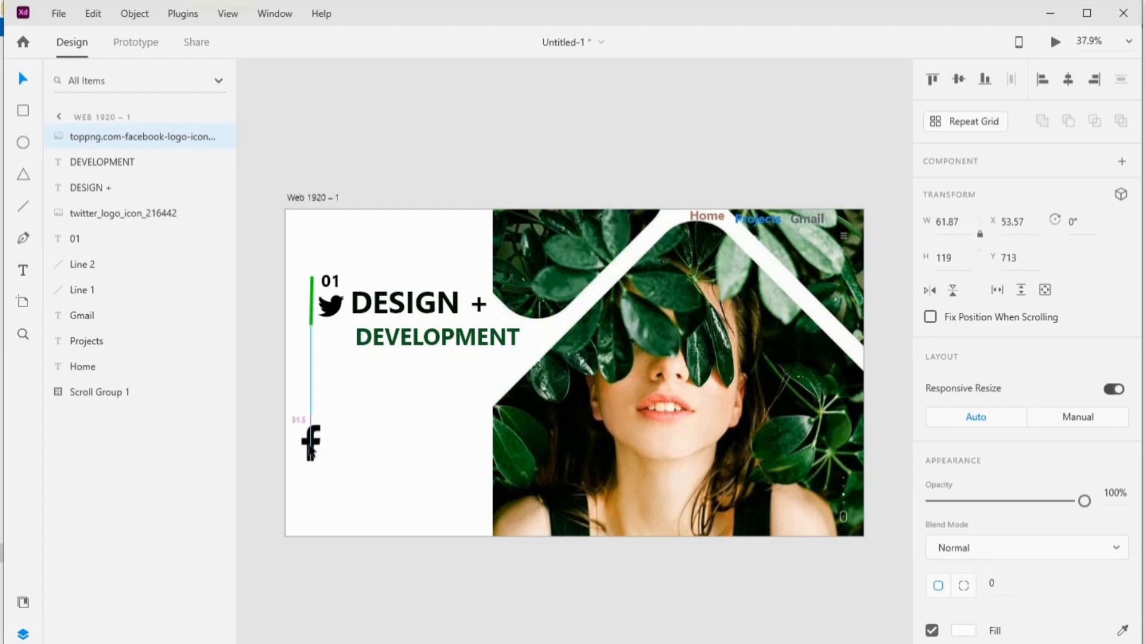
- Place the Instagram logo (pngwing.com) on the artboard, set its height to 119 and position it below the Facebook logo
{"action": "left_click", "coordinate": [418, 269]}
{"action": "left_click", "coordinate": [348, 642]}
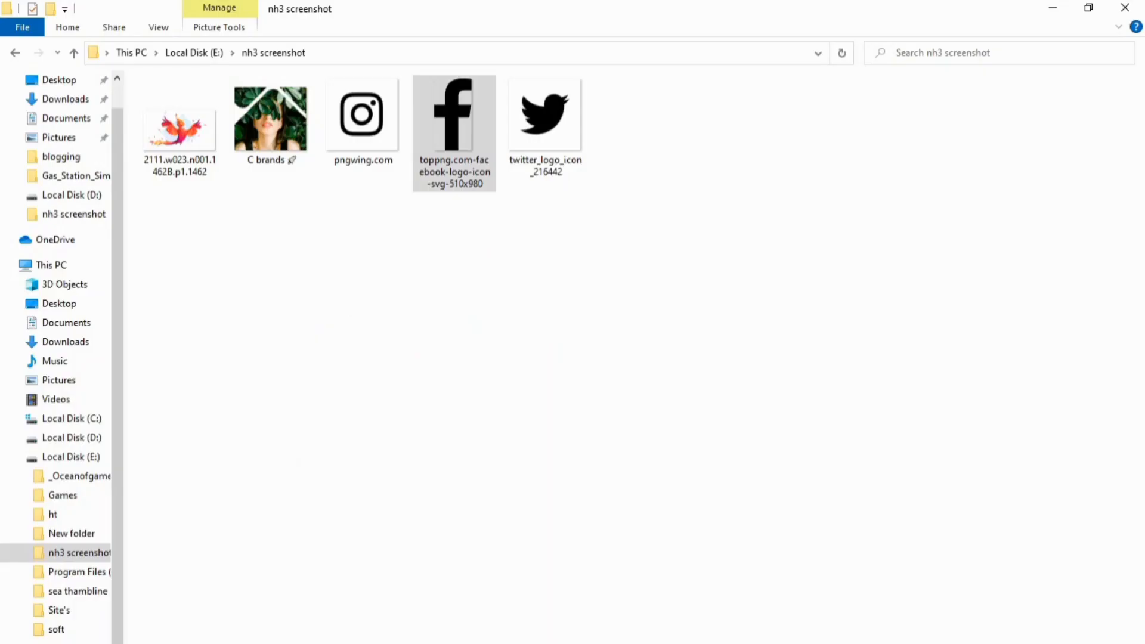
{"action": "left_click_drag", "start_coordinate": [363, 119], "coordinate": [337, 507]}
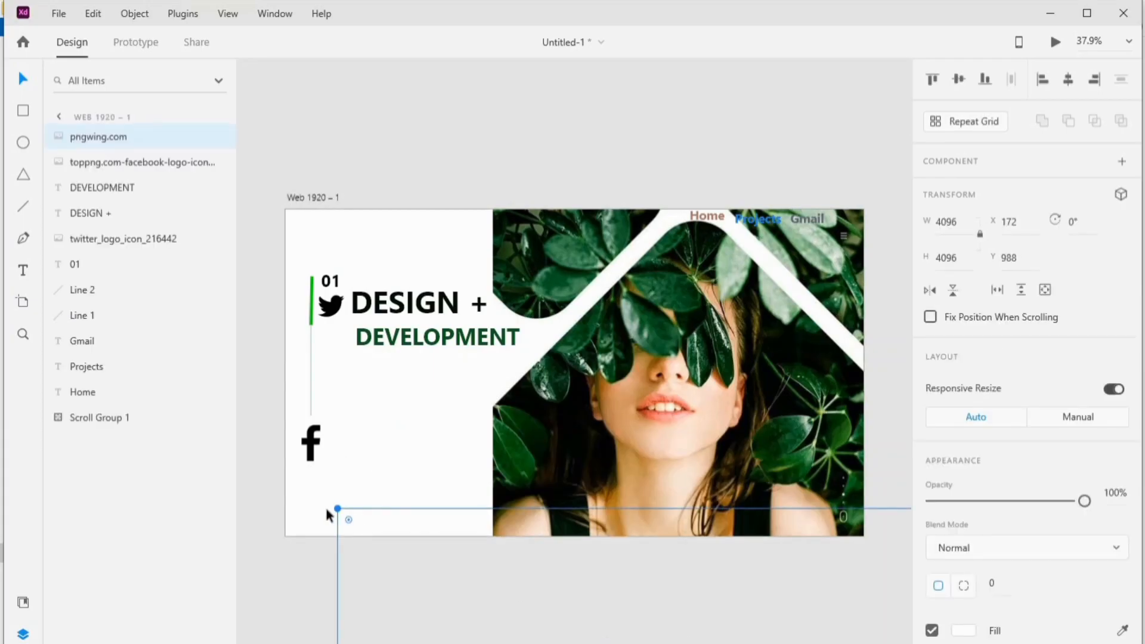
{"action": "left_click", "coordinate": [954, 258]}
{"action": "type", "text": "119"}
{"action": "left_click", "coordinate": [364, 572]}
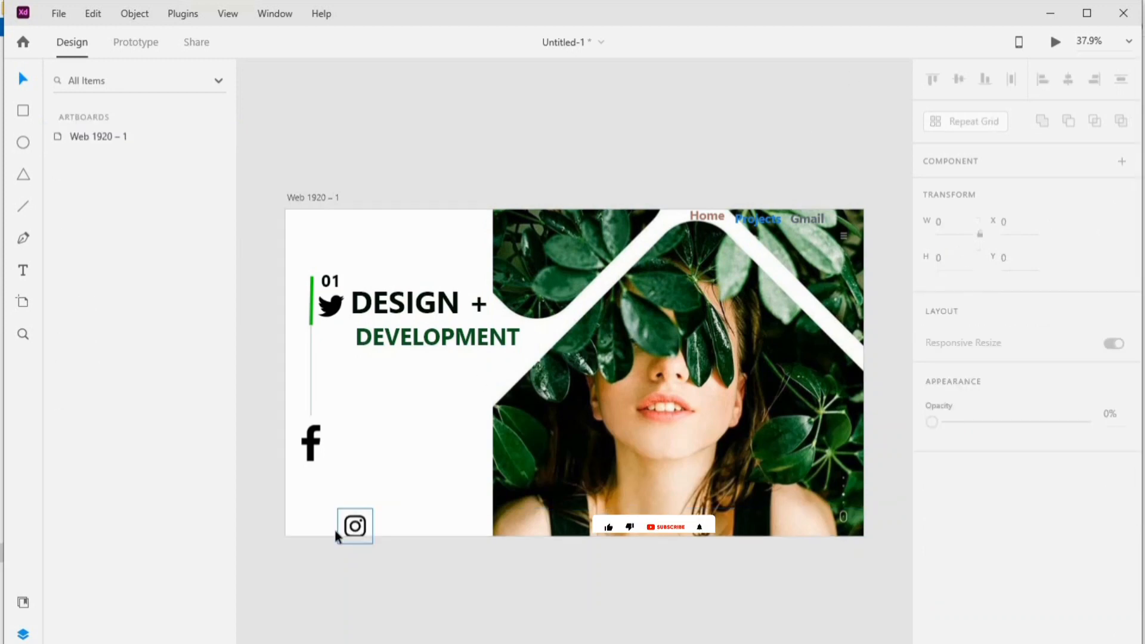
{"action": "left_click_drag", "start_coordinate": [358, 530], "coordinate": [314, 497]}
{"action": "key", "text": "t"}
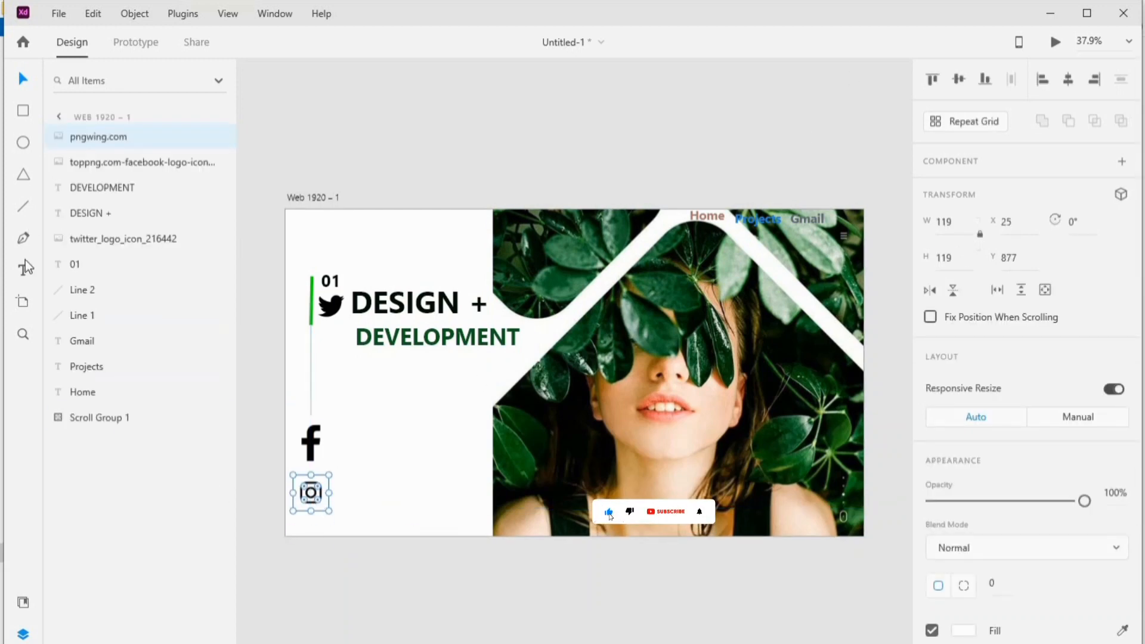
{"action": "left_click", "coordinate": [315, 524]}
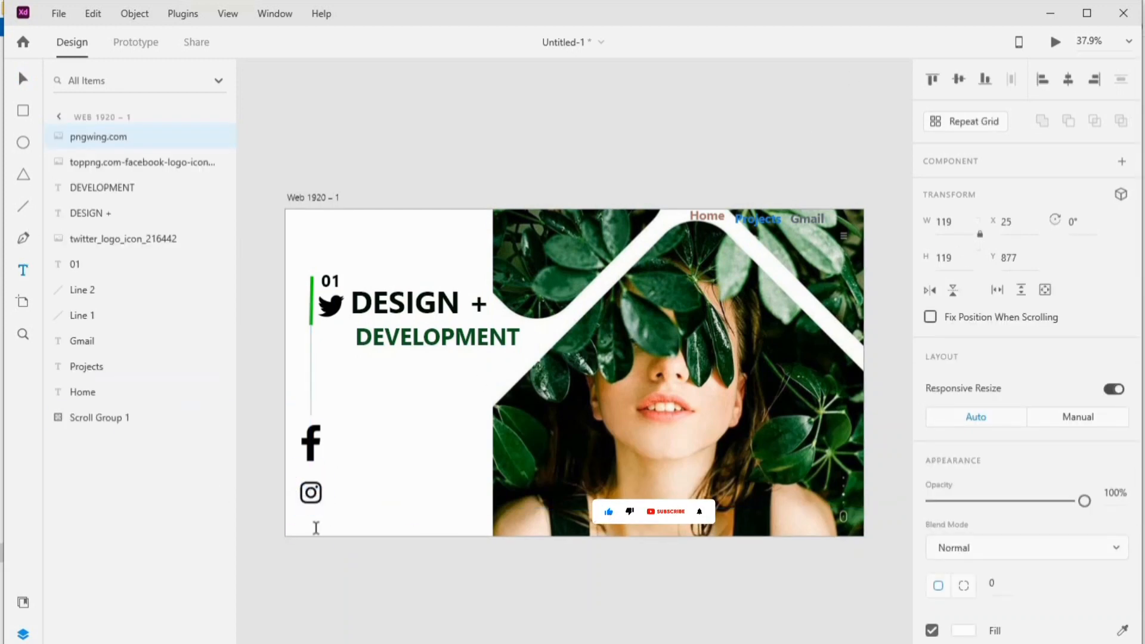
{"action": "key", "text": "Escape"}
- Shift the green and thin vertical lines slightly up and left, and move the Facebook and Instagram logos up beneath them
{"action": "left_click", "coordinate": [311, 322]}
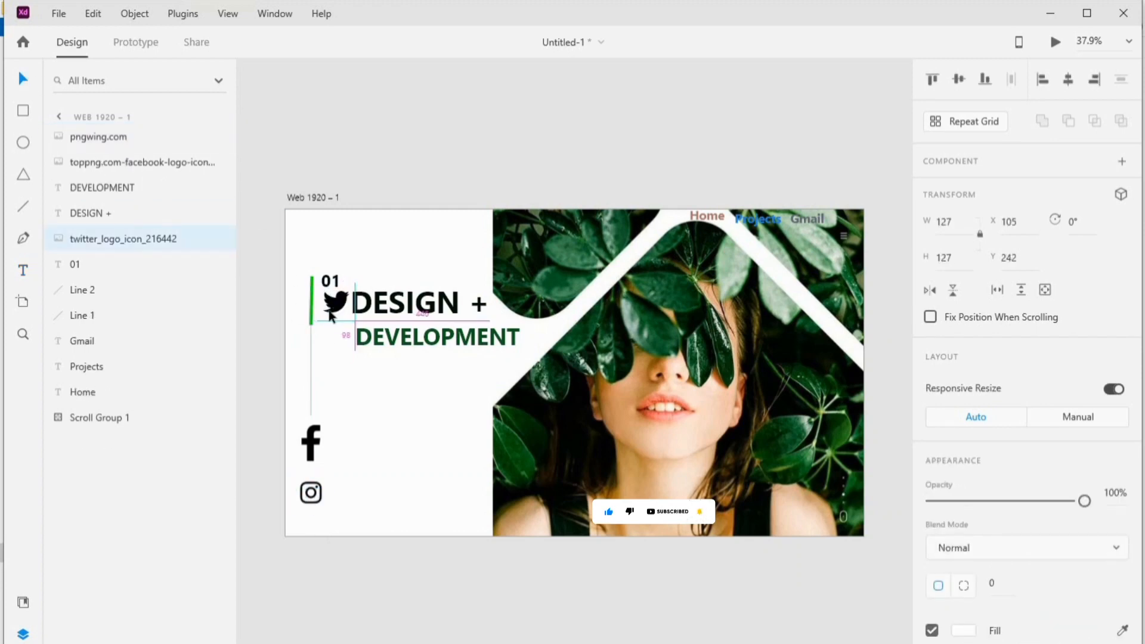
{"action": "left_click", "coordinate": [311, 328]}
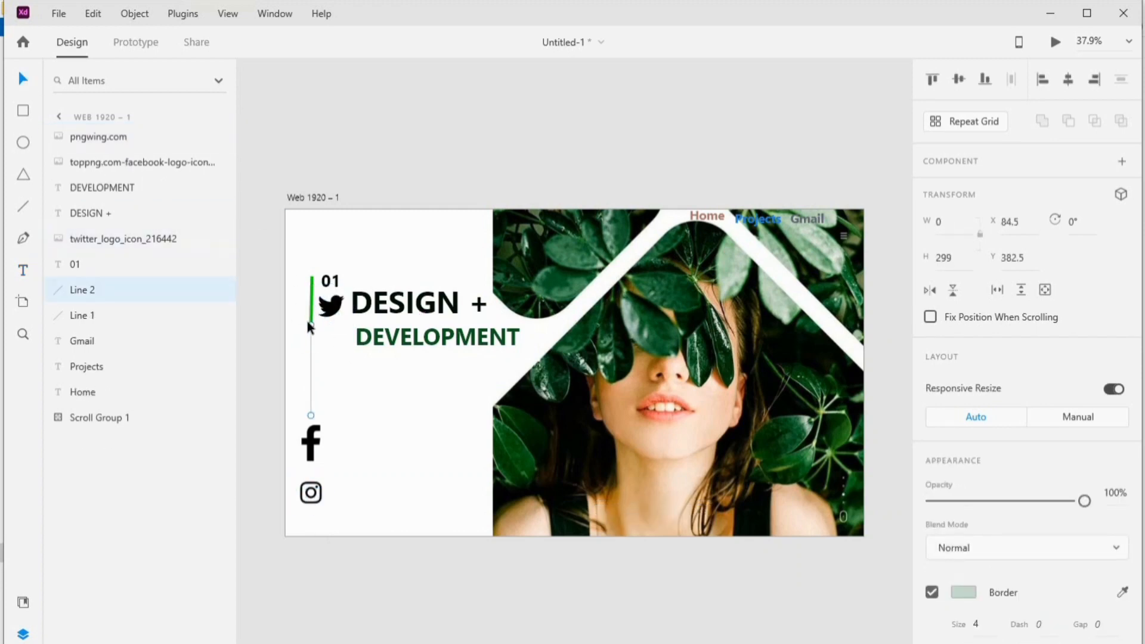
{"action": "mouse_move", "coordinate": [306, 320]}
{"action": "left_mouse_down"}
{"action": "mouse_move", "coordinate": [308, 306]}
{"action": "mouse_move", "coordinate": [309, 322]}
{"action": "left_mouse_up"}
{"action": "left_click_drag", "start_coordinate": [312, 443], "coordinate": [309, 433]}
{"action": "left_click_drag", "start_coordinate": [311, 495], "coordinate": [309, 479]}
{"action": "left_click", "coordinate": [309, 510]}
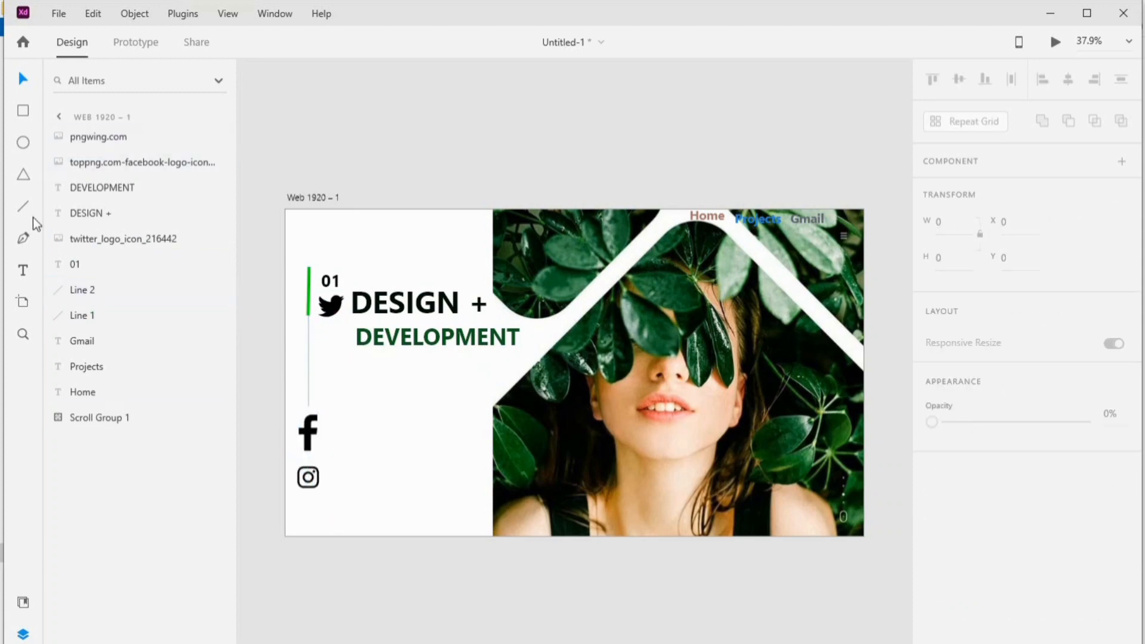
- Add the text "UIX DRAW" below the Instagram logo
{"action": "left_click", "coordinate": [23, 271]}
{"action": "left_click", "coordinate": [310, 514]}
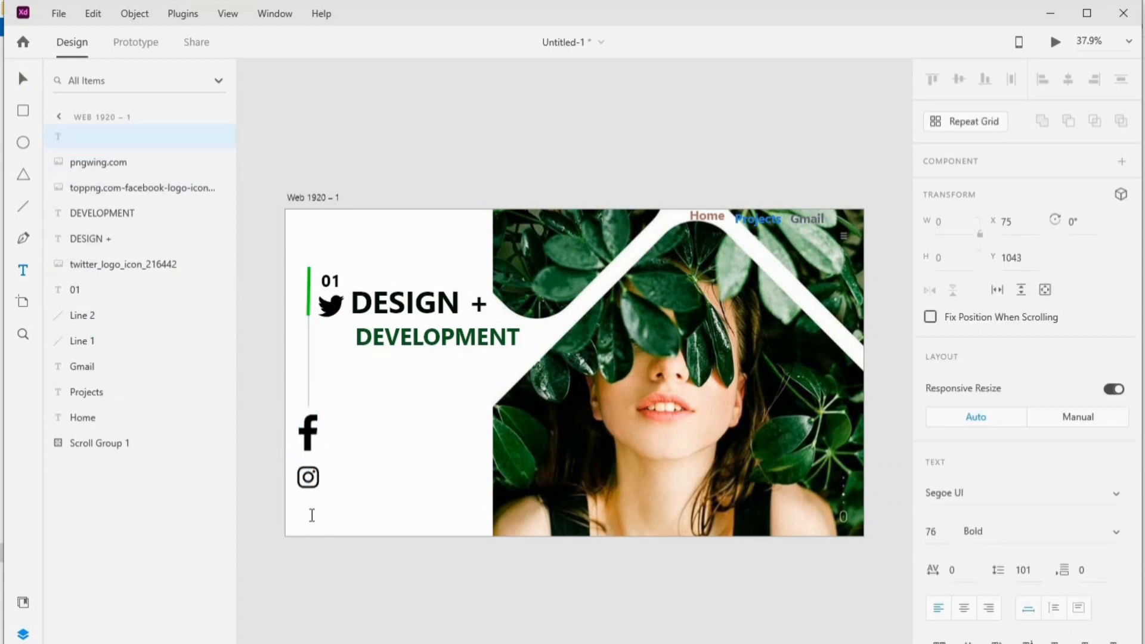
{"action": "left_click", "coordinate": [310, 512]}
{"action": "left_click", "coordinate": [309, 513]}
{"action": "type", "text": "UIX DRAW"}
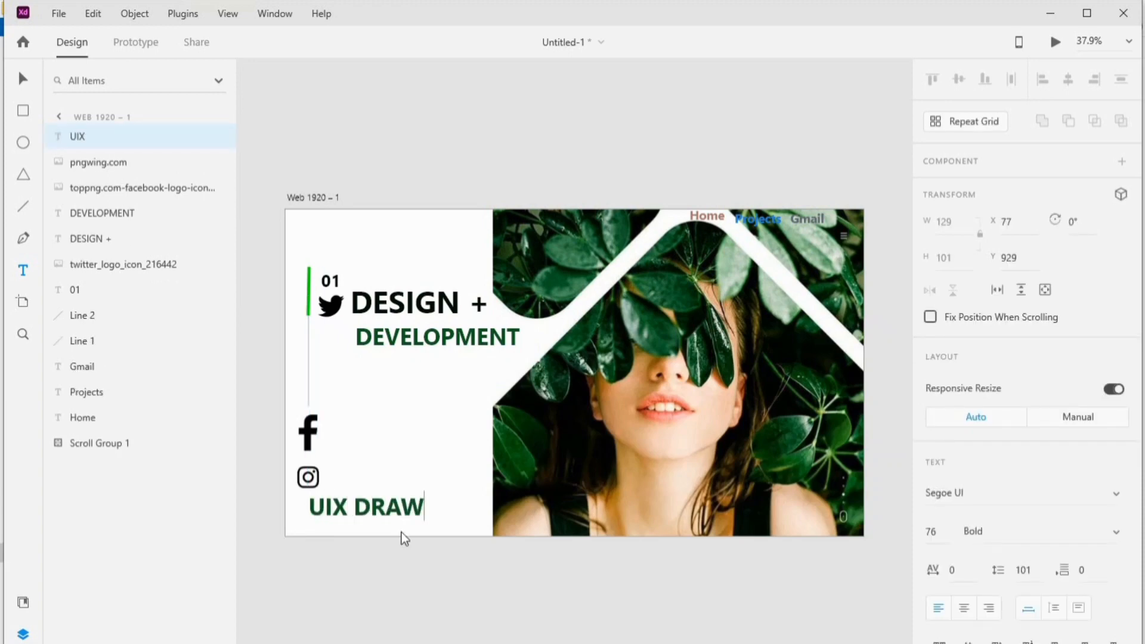
- Move UIX DRAW down to the artboard's lower-left corner and set its font size to 38
{"action": "left_click", "coordinate": [24, 79]}
{"action": "left_click_drag", "start_coordinate": [379, 510], "coordinate": [369, 523]}
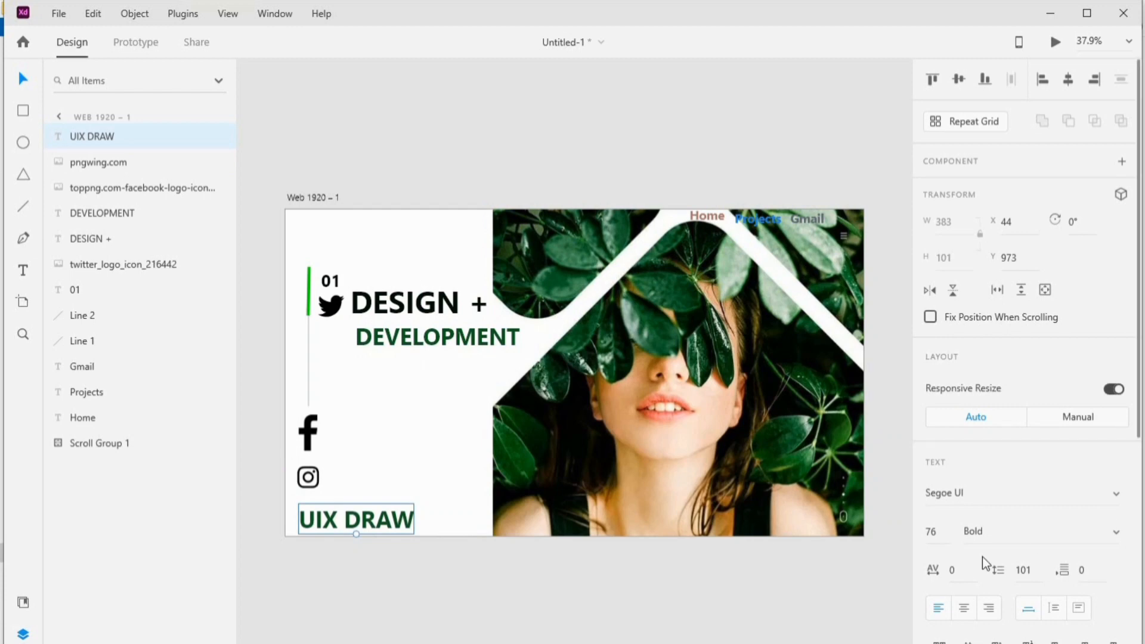
{"action": "left_click", "coordinate": [941, 531]}
{"action": "type", "text": "38"}
{"action": "key", "text": "Return"}
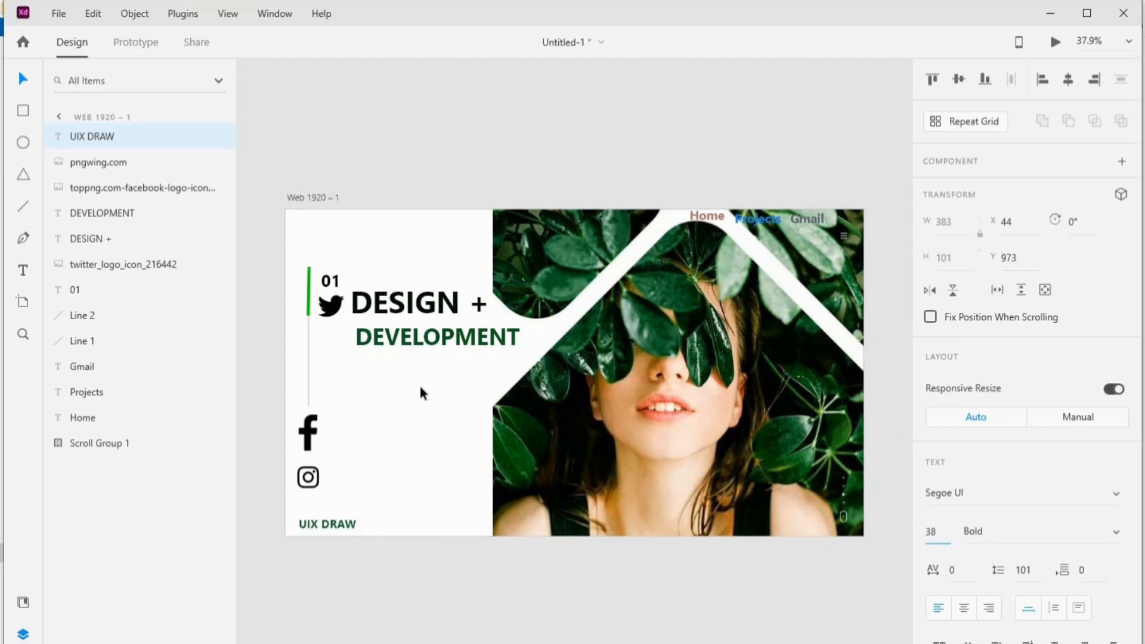
- Change the fill of the UIX DRAW text to near-black and nudge the text slightly upward
{"action": "scroll", "coordinate": [994, 503], "scroll_direction": "down", "scroll_amount": 5}
{"action": "left_click", "coordinate": [963, 540]}
{"action": "left_click", "coordinate": [841, 595]}
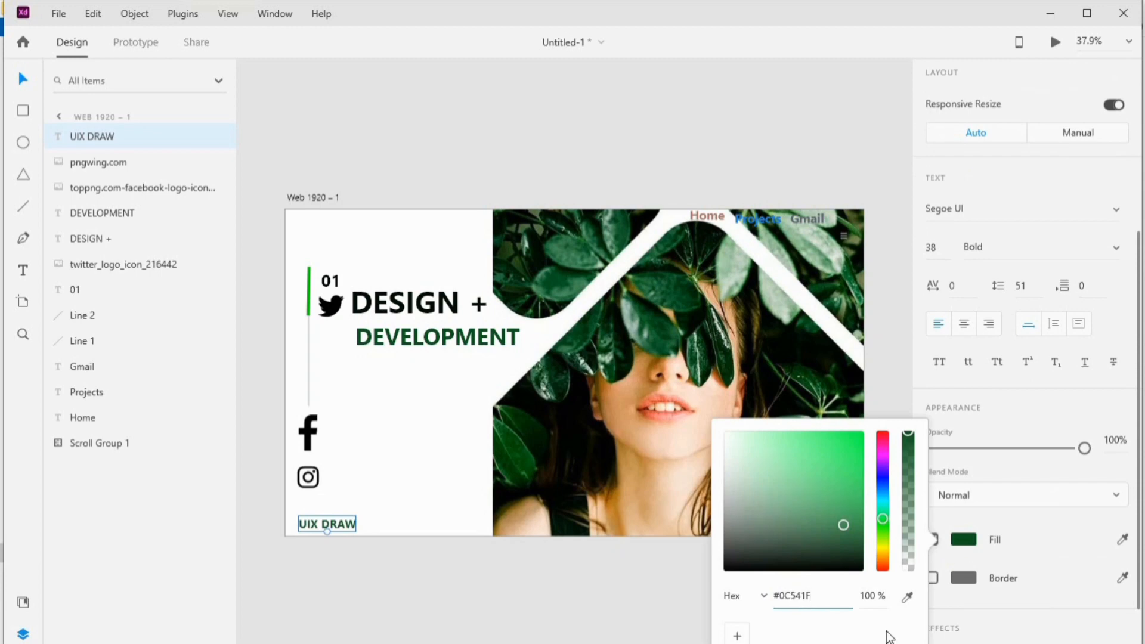
{"action": "key", "text": "BackSpace"}
{"action": "key", "text": "BackSpace"}
{"action": "key", "text": "BackSpace"}
{"action": "key", "text": "BackSpace"}
{"action": "type", "text": "20D07"}
{"action": "left_click", "coordinate": [661, 198]}
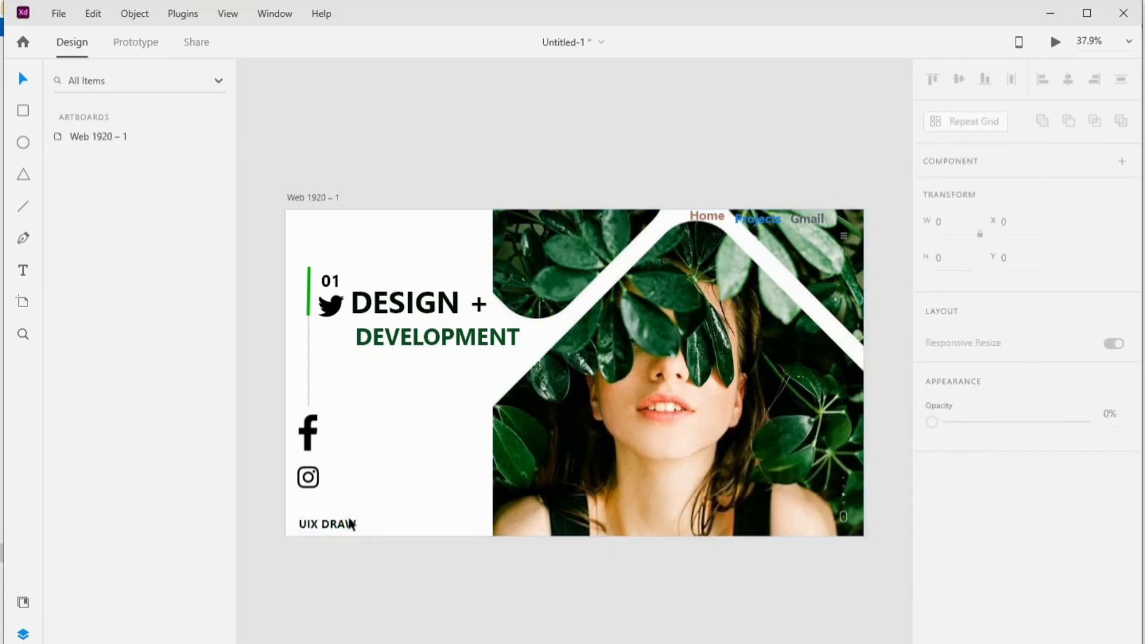
{"action": "left_click_drag", "start_coordinate": [321, 521], "coordinate": [321, 521]}
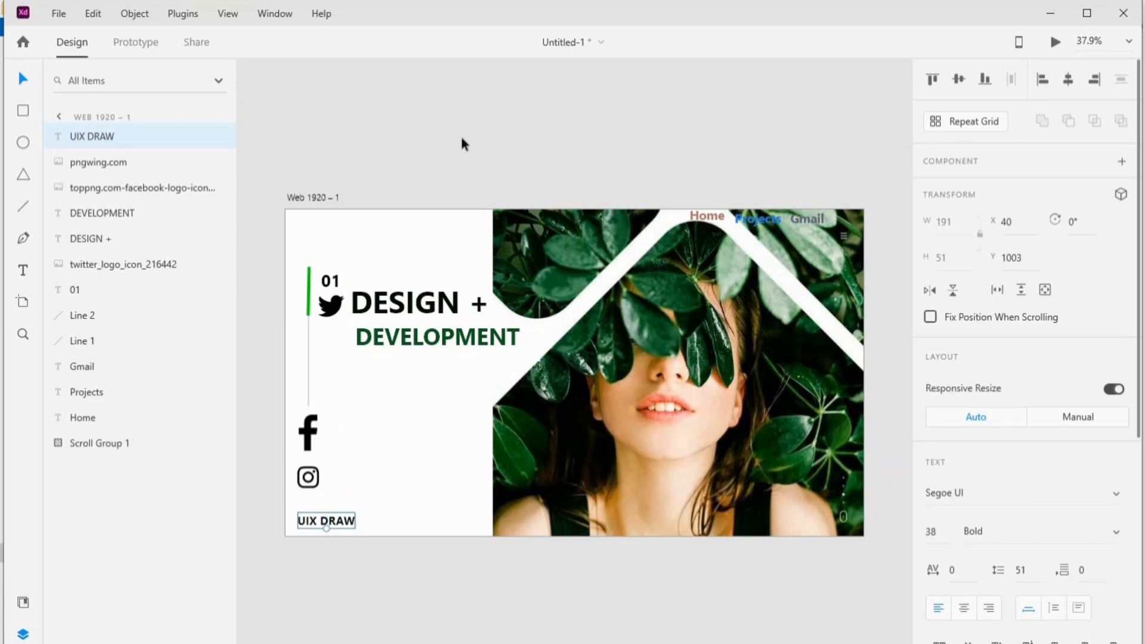
- Add the tagline "OUR GOAL IS TO CREAT ONLY THE BEST FOR YOU!" below the DEVELOPMENT heading
{"action": "key", "text": "t"}
{"action": "left_click_drag", "start_coordinate": [322, 272], "coordinate": [321, 387]}
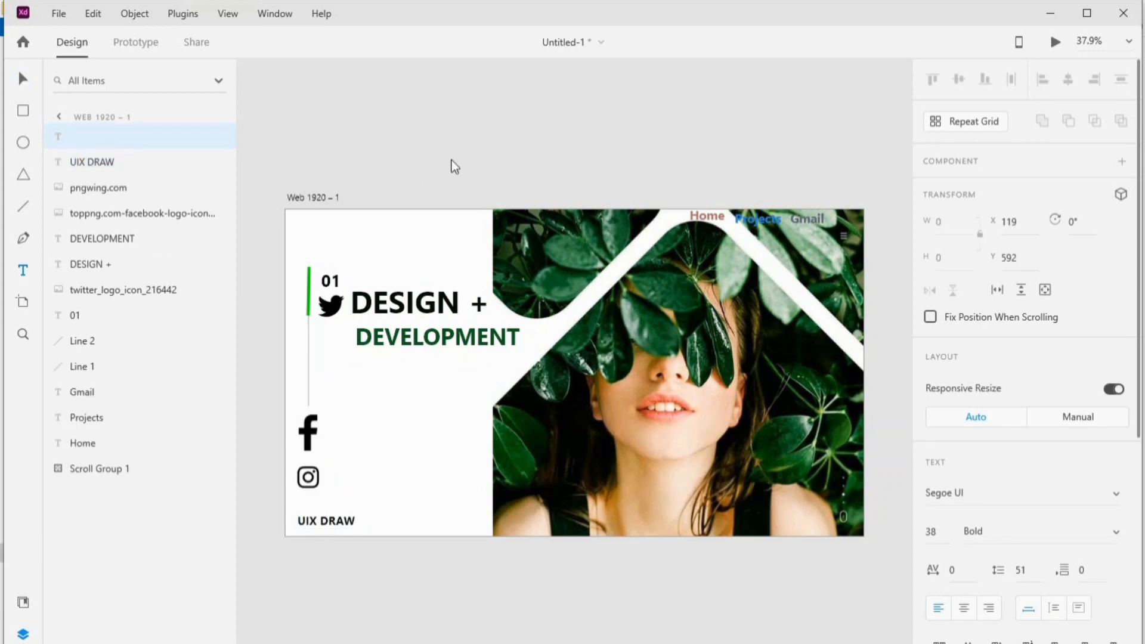
{"action": "type", "text": "OUR GOAL IS"}
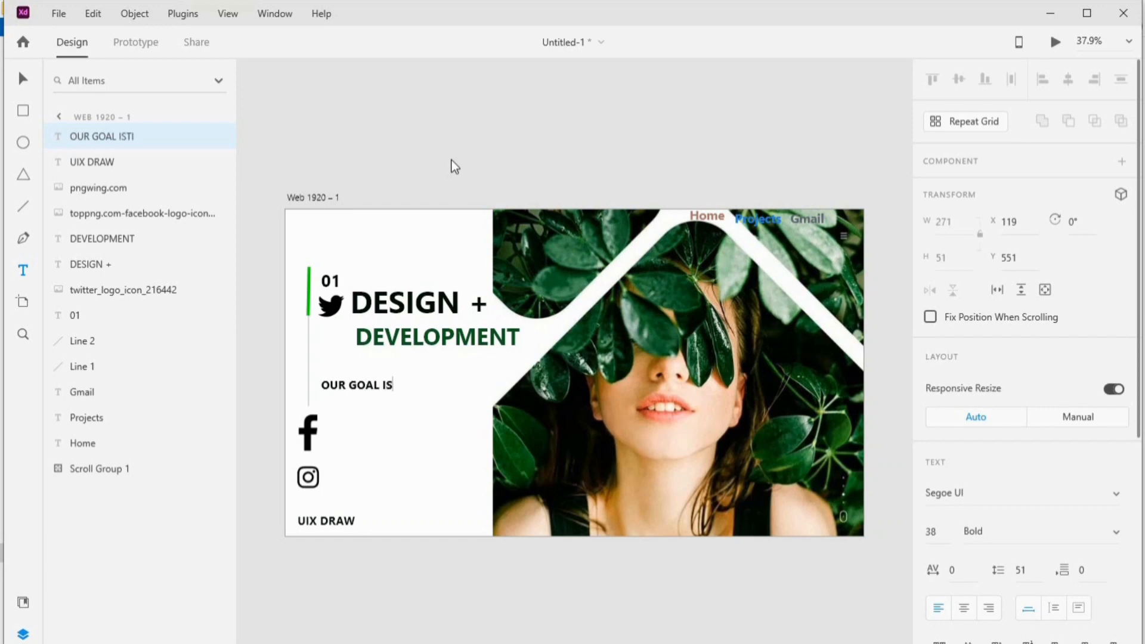
{"action": "type", "text": " TO CREAT ONLY THE B"}
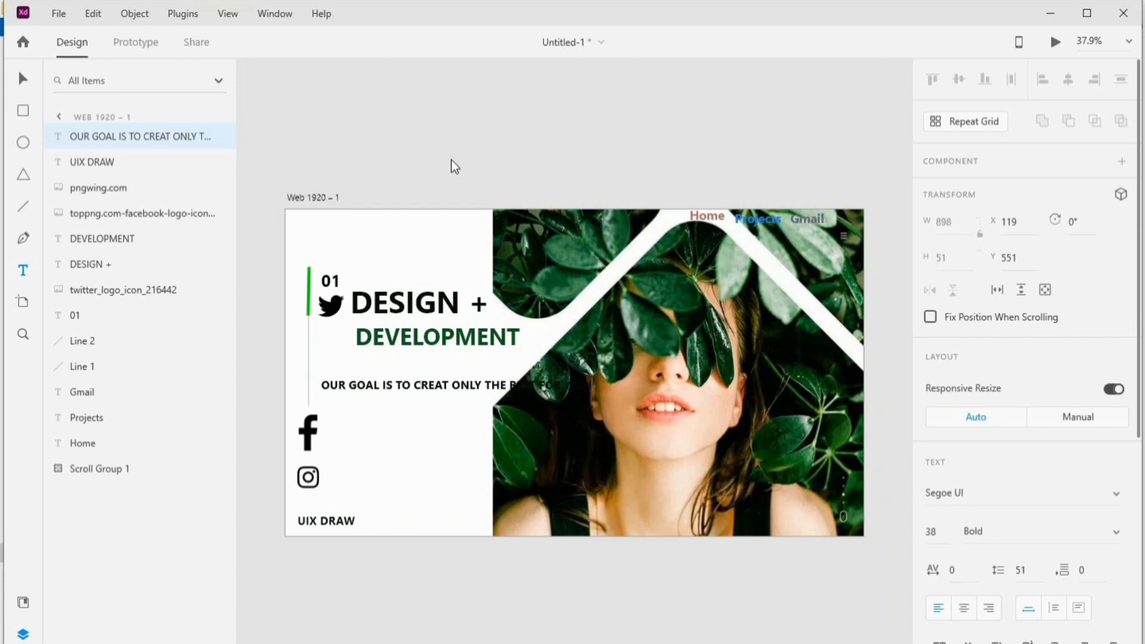
{"action": "left_click", "coordinate": [30, 81]}
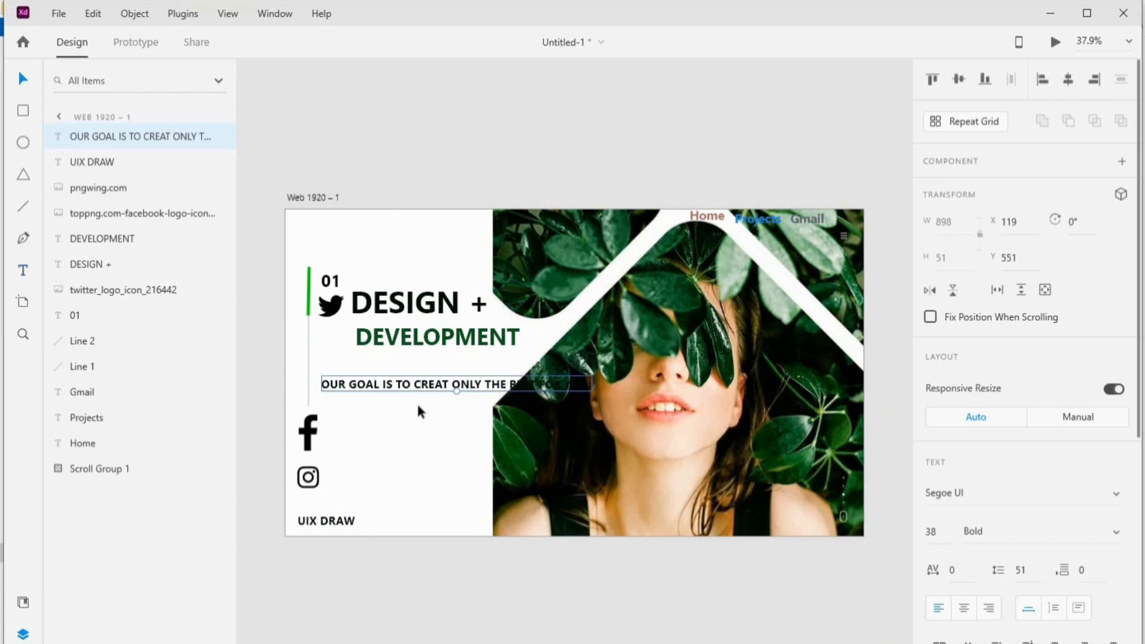
- Move the tagline up close beneath DEVELOPMENT and set its font size to 30
{"action": "left_click", "coordinate": [939, 535]}
{"action": "type", "text": "27"}
{"action": "left_click", "coordinate": [759, 162]}
{"action": "left_click_drag", "start_coordinate": [451, 388], "coordinate": [420, 362]}
{"action": "left_click", "coordinate": [934, 532]}
{"action": "type", "text": "30"}
{"action": "left_click", "coordinate": [430, 393]}
- Place the phoenix image in the lower part of the artboard and set its height to 350
{"action": "left_click", "coordinate": [502, 107]}
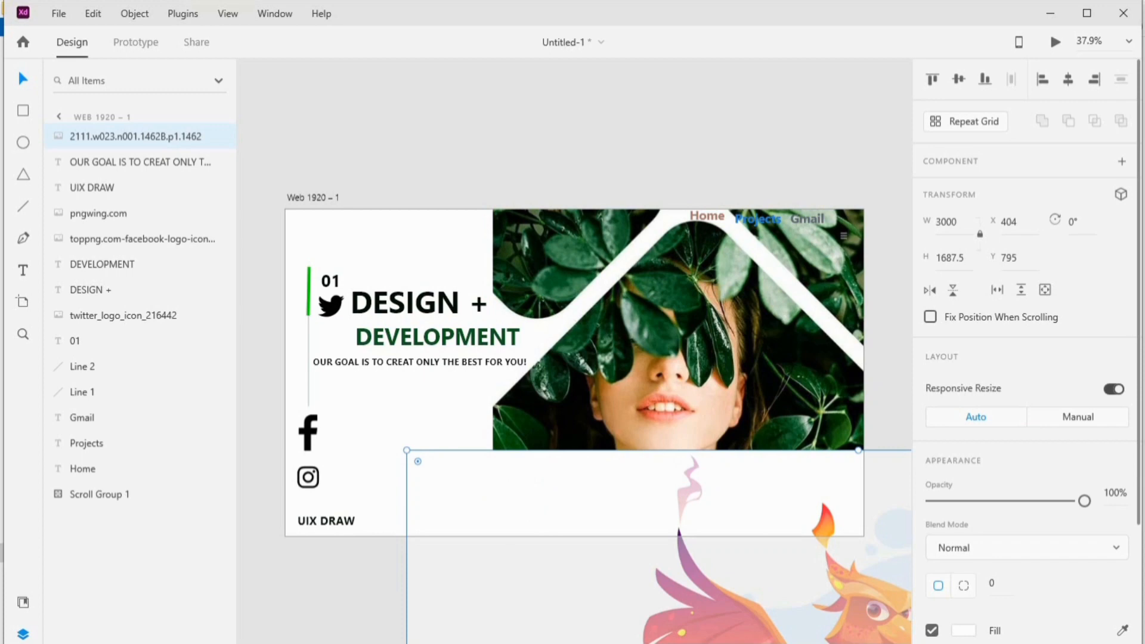
{"action": "left_click", "coordinate": [949, 258]}
{"action": "type", "text": "350"}
{"action": "key", "text": "Return"}
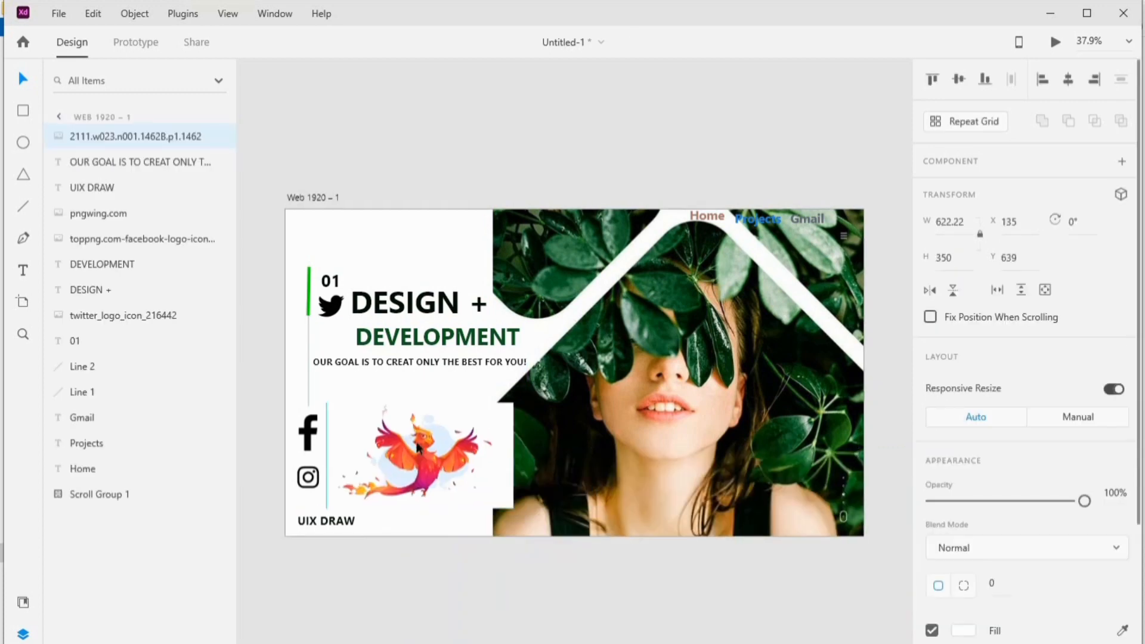
- Shrink the phoenix image from its left edge and position it between the social media logos and the photo
{"action": "left_click_drag", "start_coordinate": [416, 452], "coordinate": [403, 451]}
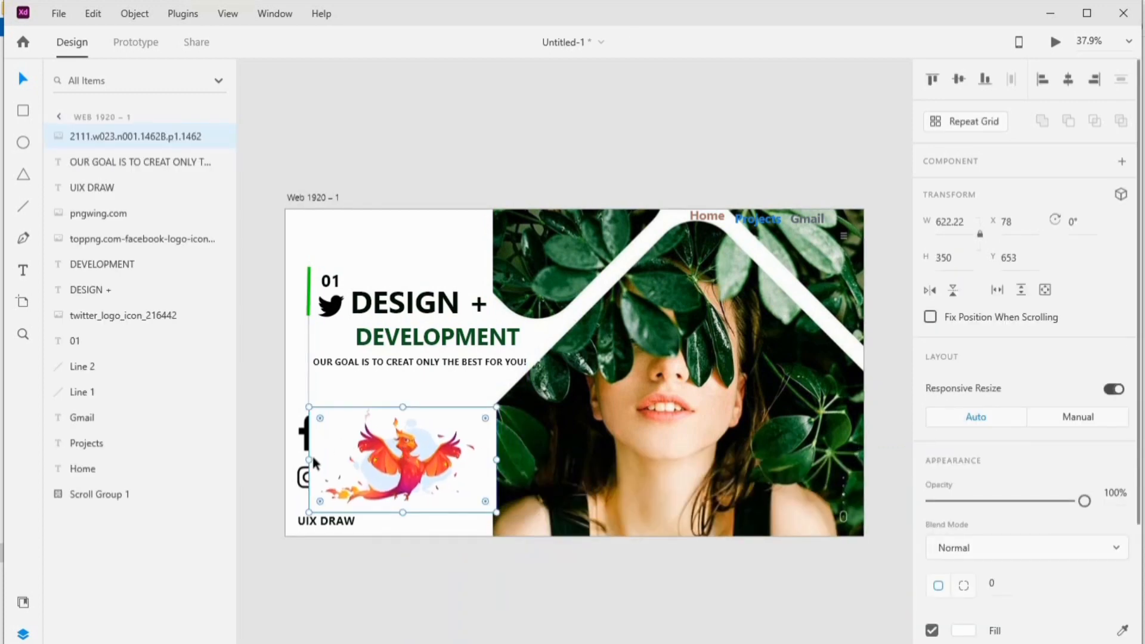
{"action": "left_click_drag", "start_coordinate": [309, 460], "coordinate": [336, 459]}
{"action": "left_click_drag", "start_coordinate": [416, 459], "coordinate": [405, 455]}
{"action": "left_click", "coordinate": [730, 585]}
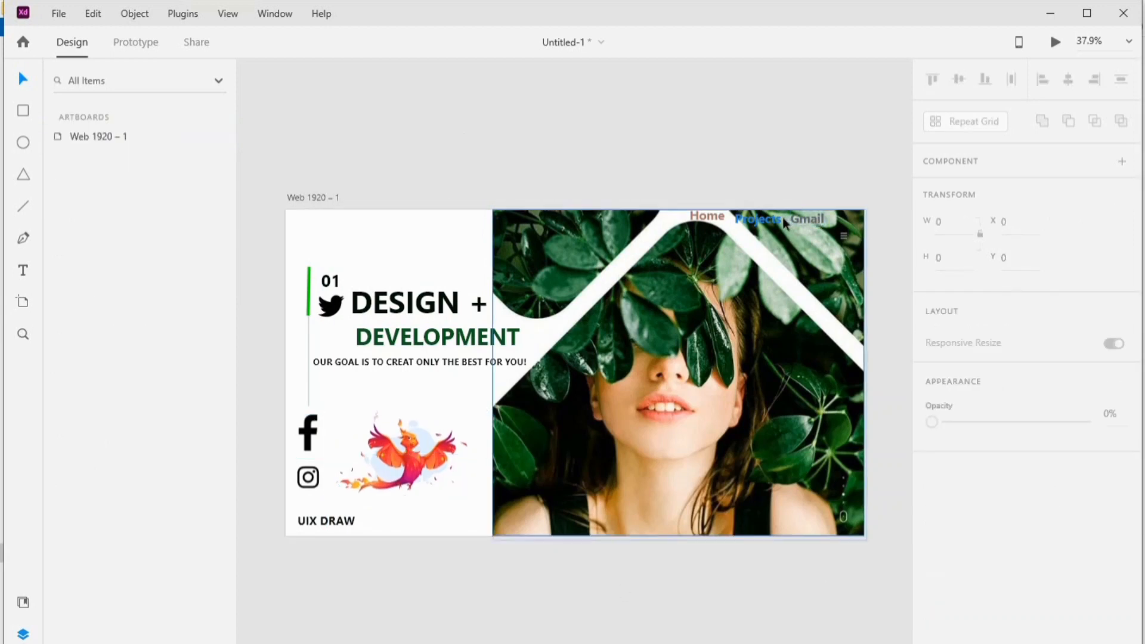
- Move the Home, Projects and Gmail labels down into one row level with the photo's menu icon
{"action": "left_click", "coordinate": [679, 217]}
{"action": "left_click", "coordinate": [722, 219]}
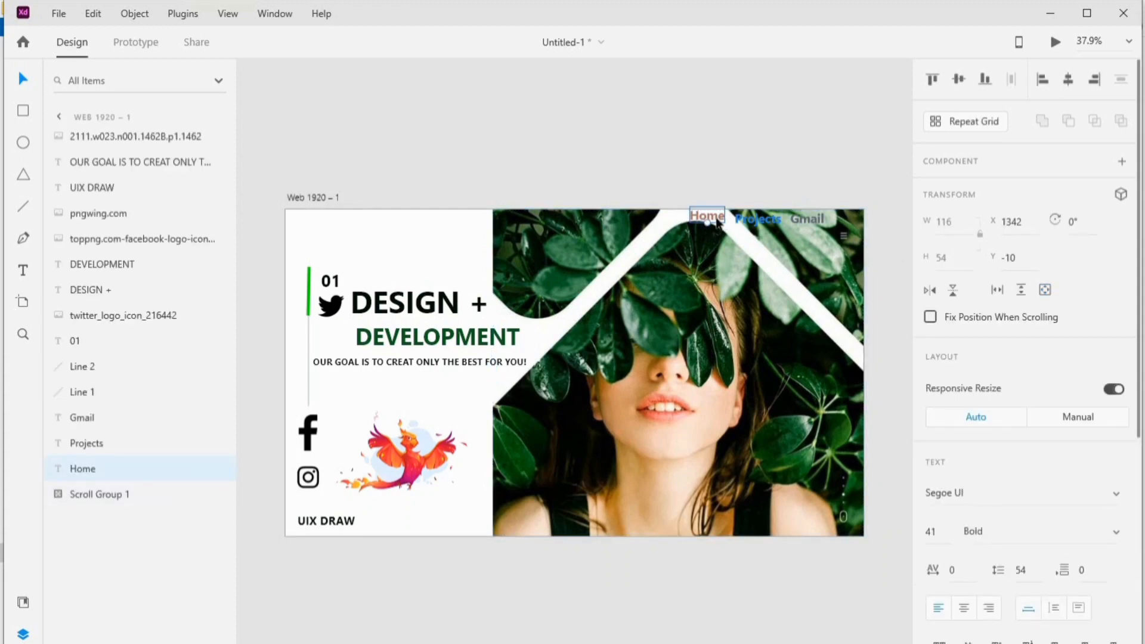
{"action": "mouse_move", "coordinate": [717, 218]}
{"action": "left_mouse_down"}
{"action": "mouse_move", "coordinate": [712, 230]}
{"action": "mouse_move", "coordinate": [807, 235]}
{"action": "mouse_move", "coordinate": [704, 235]}
{"action": "left_mouse_up"}
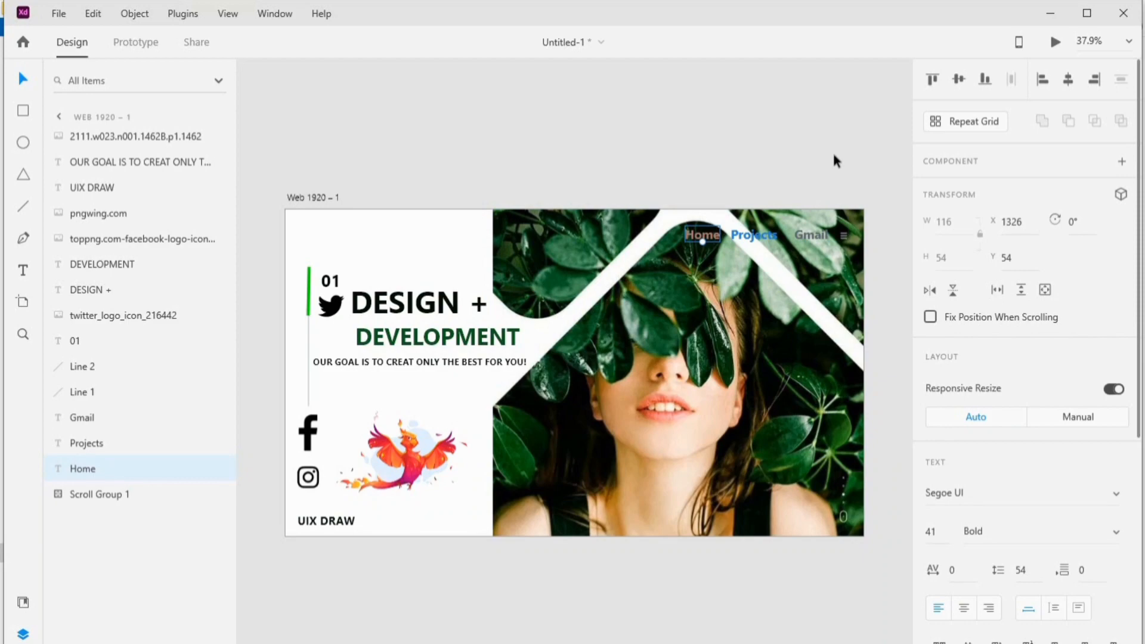